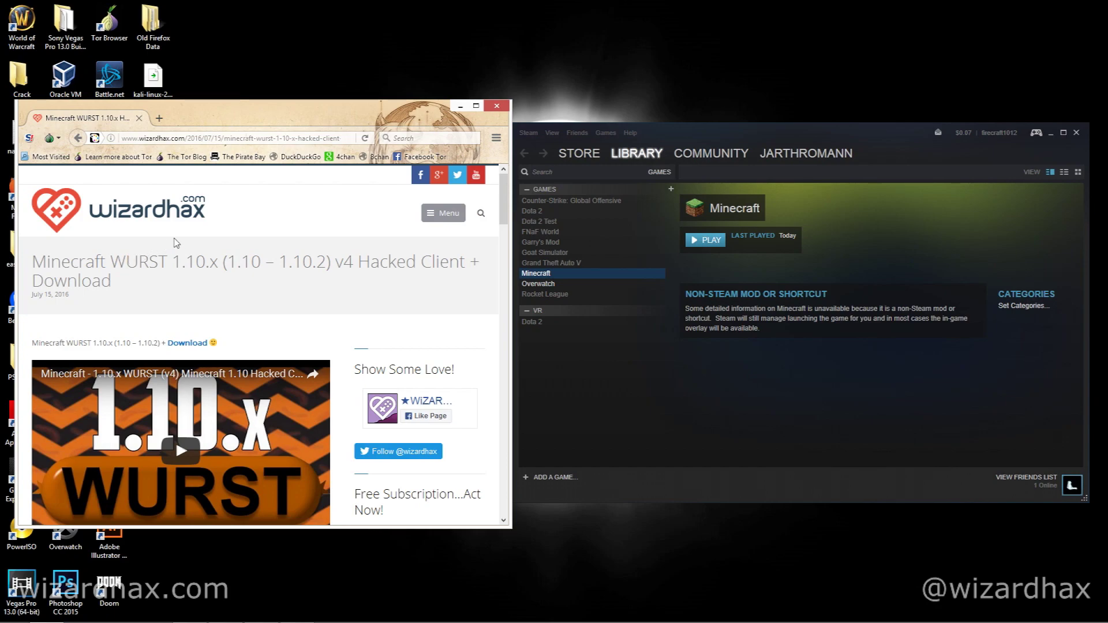
Read the WURST client's web page down to its list of keybinds, including the ClickGUI entry.
{"action": "scroll", "coordinate": [176, 242], "scroll_direction": "down", "scroll_amount": 5}
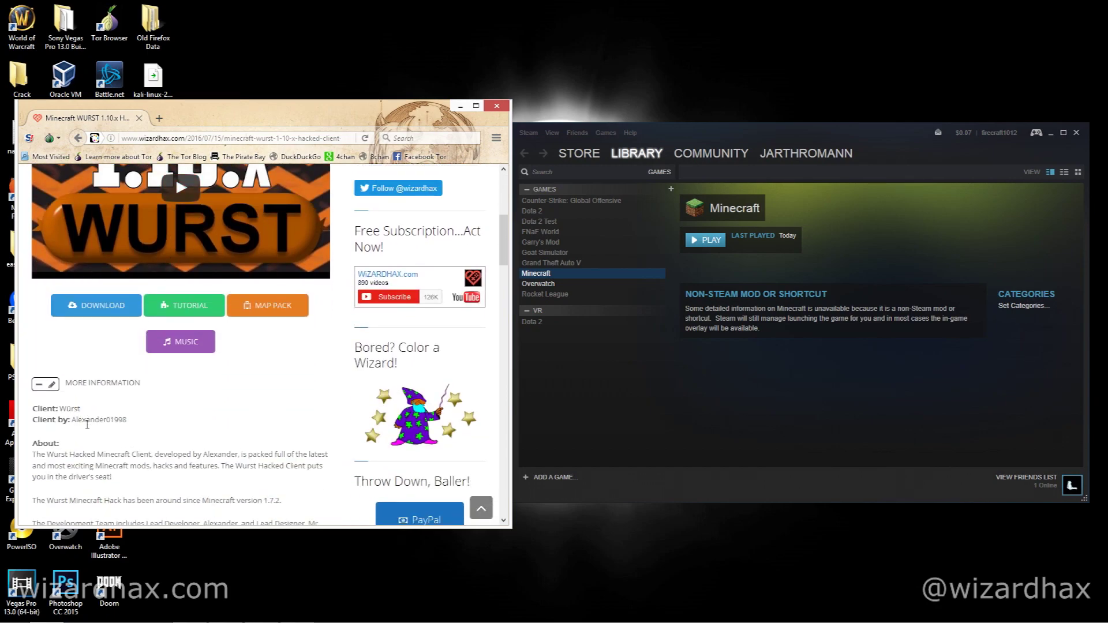
{"action": "scroll", "coordinate": [238, 422], "scroll_direction": "down", "scroll_amount": 6}
{"action": "scroll", "coordinate": [95, 308], "scroll_direction": "down", "scroll_amount": 5}
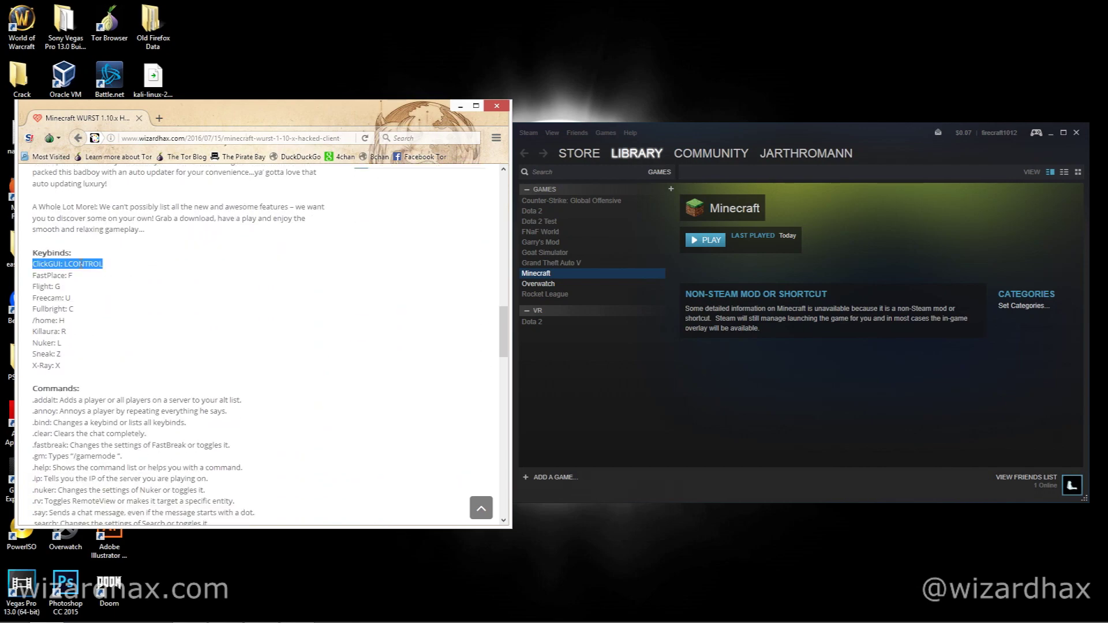
Switch to Steam, start Big Picture mode and open the game library.
{"action": "left_click", "coordinate": [738, 394]}
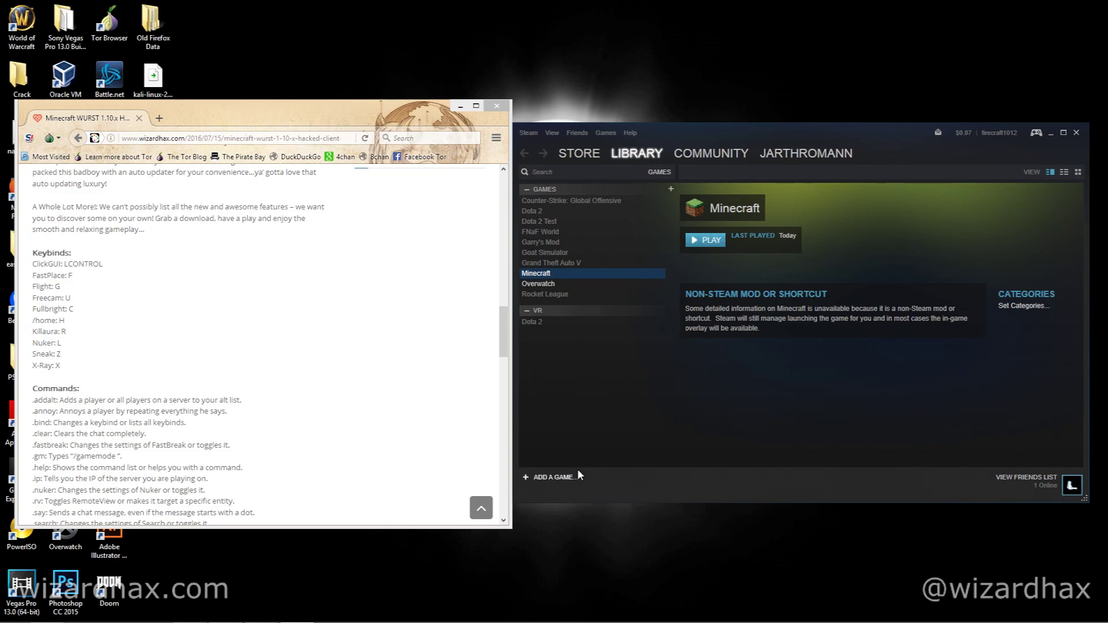
{"action": "left_click", "coordinate": [1036, 136]}
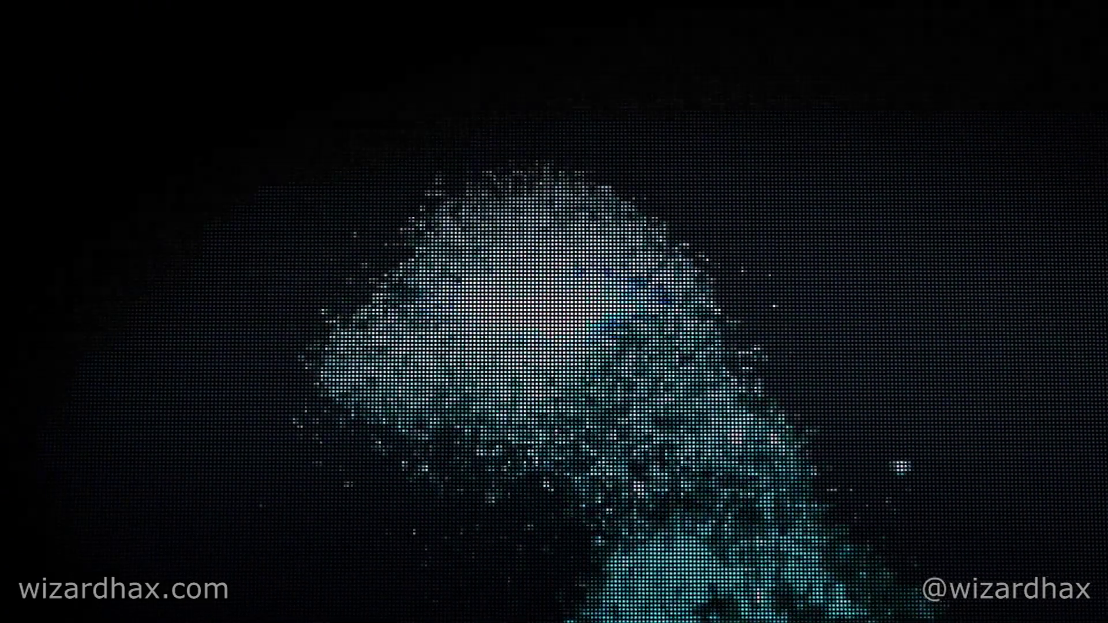
{"action": "key", "text": "Right"}
{"action": "key", "text": "Left"}
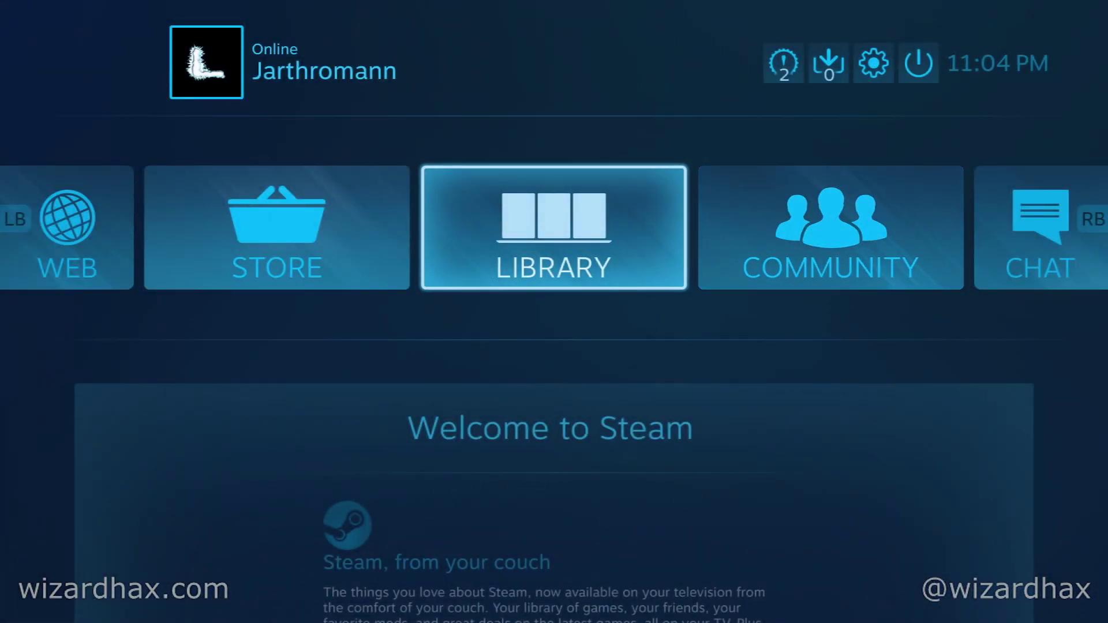
{"action": "key", "text": "Return"}
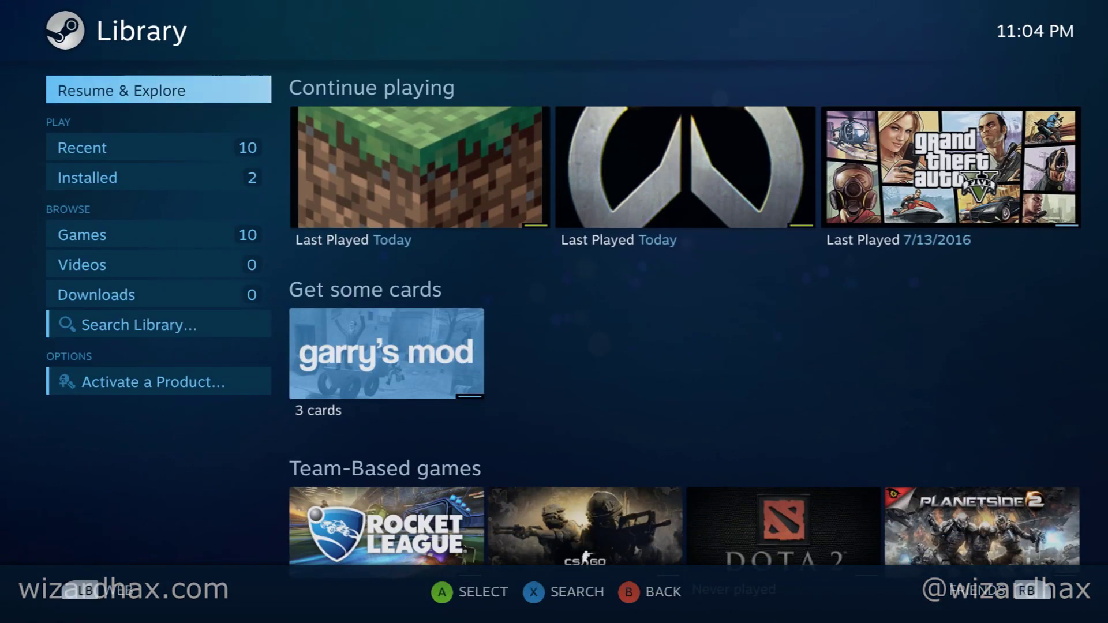
Open Minecraft's page from the installed games in the library.
{"action": "key", "text": "Down"}
{"action": "key", "text": "Down"}
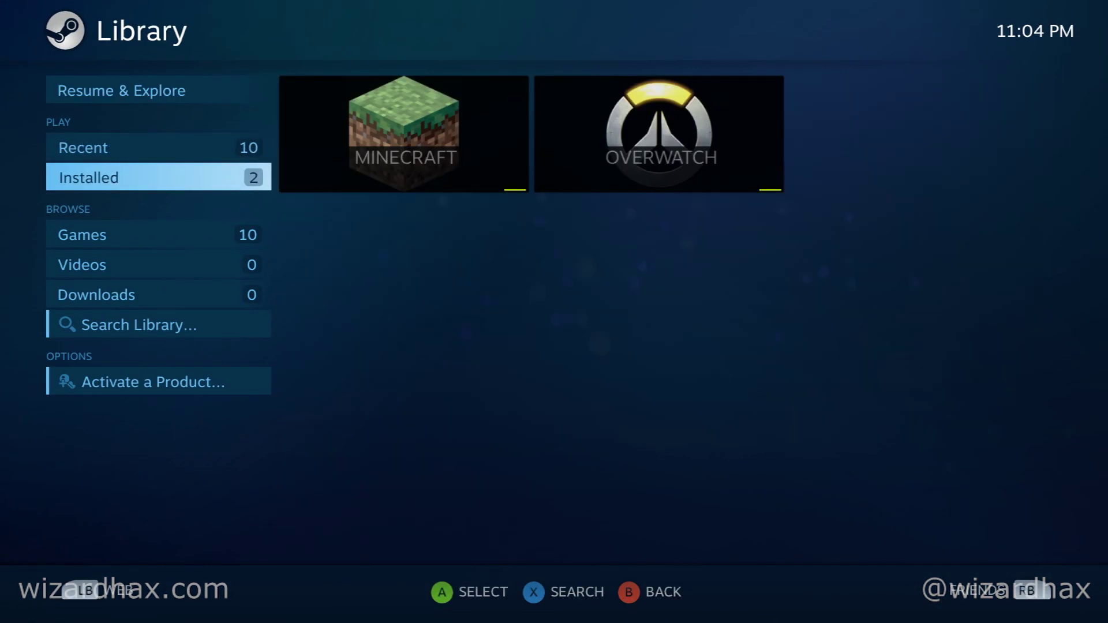
{"action": "key", "text": "Down"}
{"action": "key", "text": "Right"}
{"action": "key", "text": "Down"}
{"action": "key", "text": "Down"}
{"action": "key", "text": "Right"}
{"action": "key", "text": "Return"}
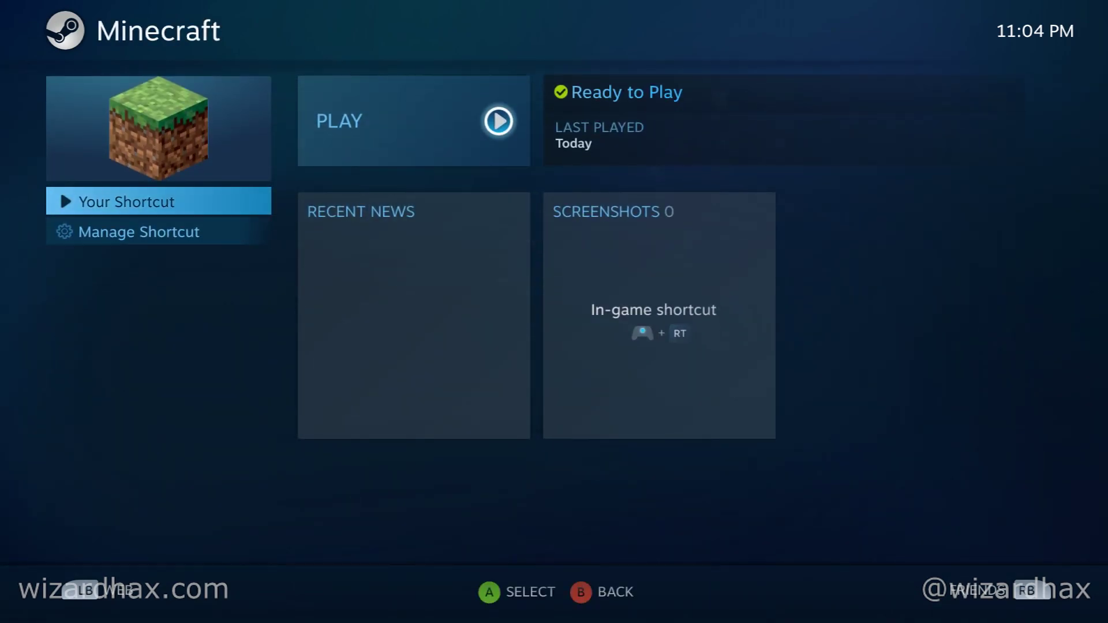
Open the controller configuration of the Minecraft shortcut from its management options.
{"action": "key", "text": "Down"}
{"action": "key", "text": "Right"}
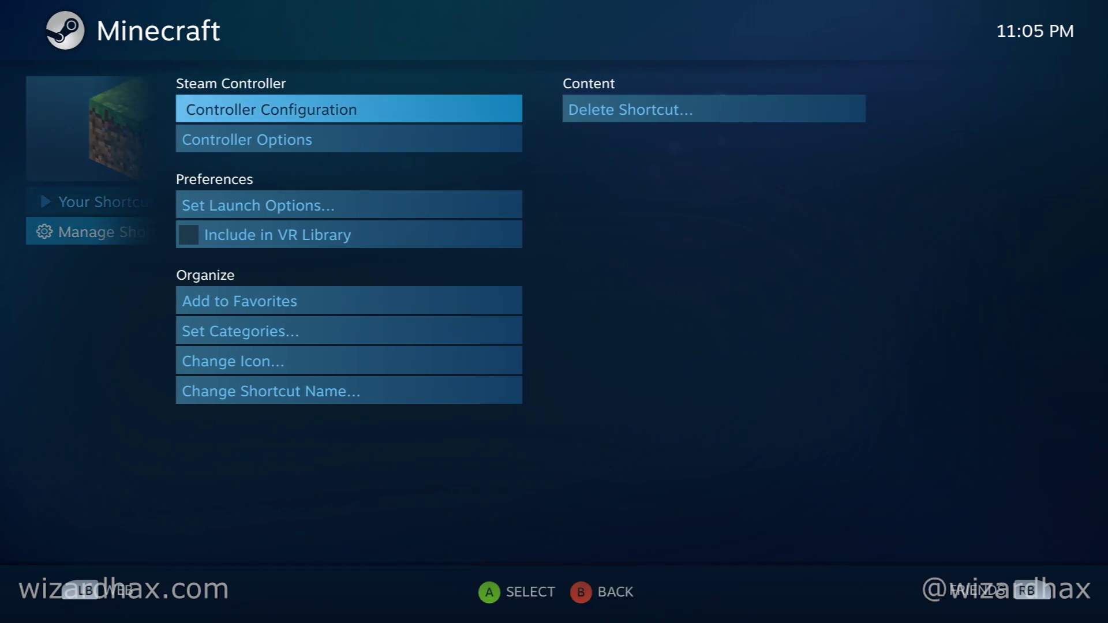
{"action": "key", "text": "Return"}
Browse the community configurations and import "Full Minecraft Set", discarding the unexported changes to the current layout.
{"action": "key", "text": "Right"}
{"action": "key", "text": "Escape"}
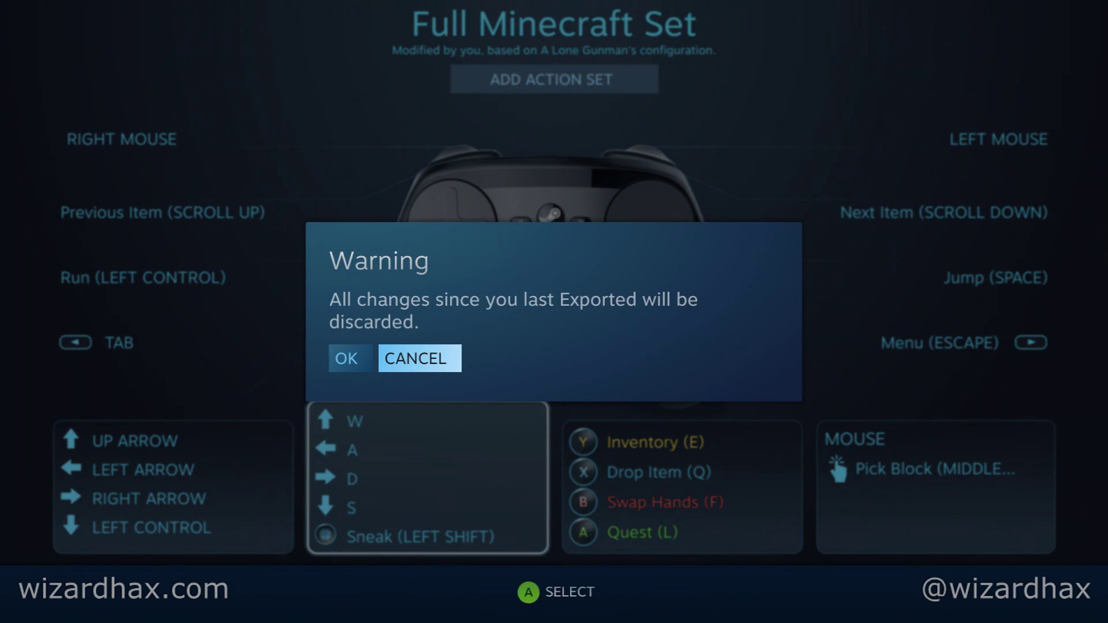
{"action": "key", "text": "Left"}
{"action": "key", "text": "Return"}
{"action": "key", "text": "Down"}
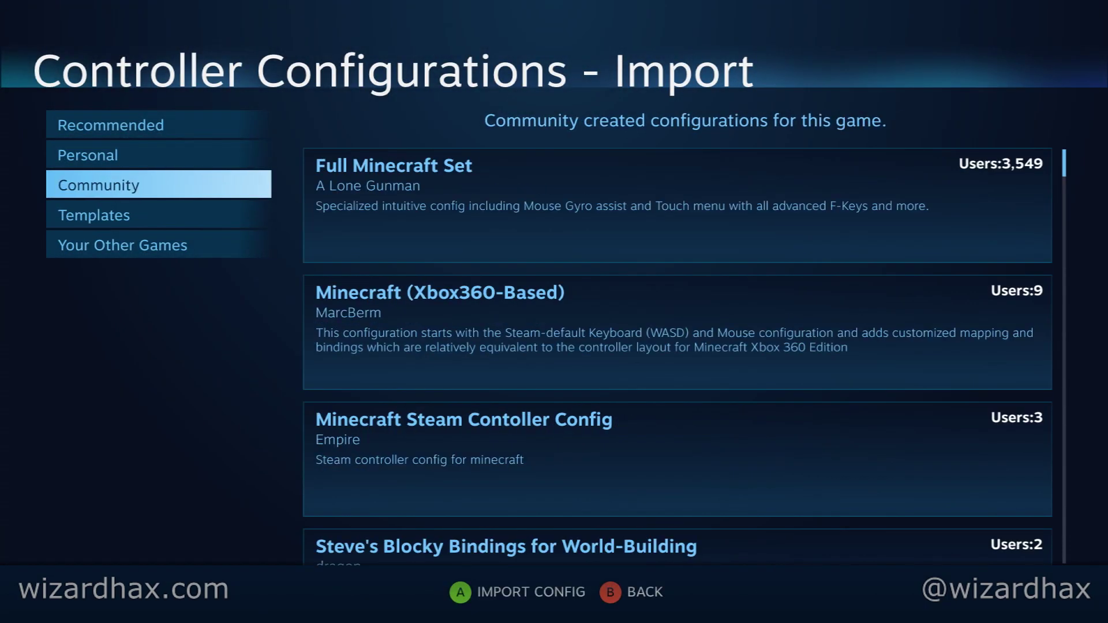
{"action": "key", "text": "Right"}
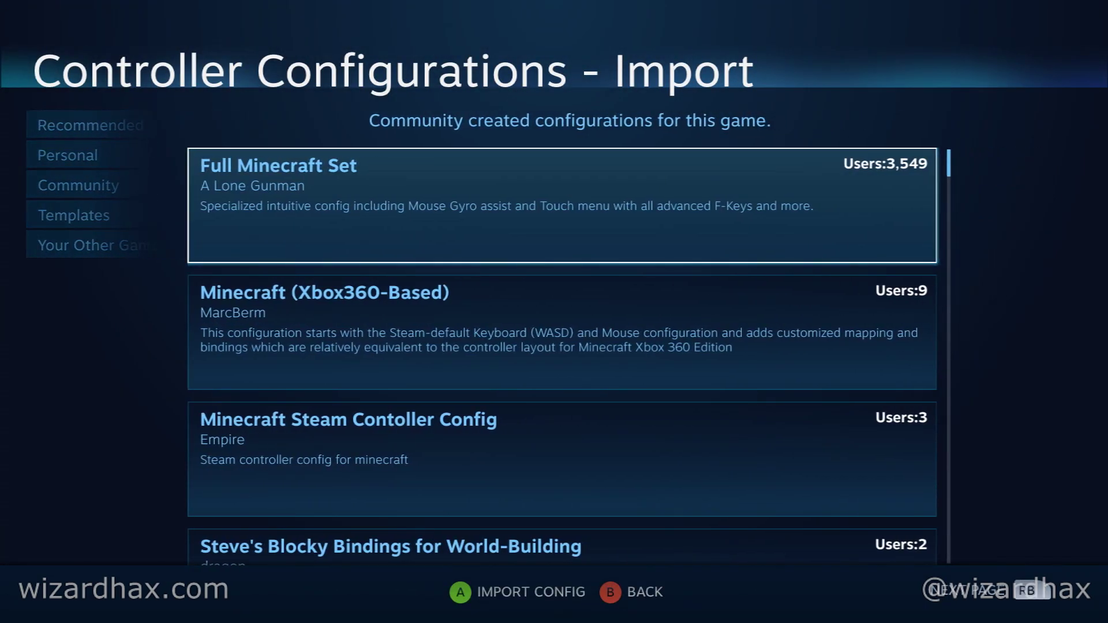
{"action": "key", "text": "Return"}
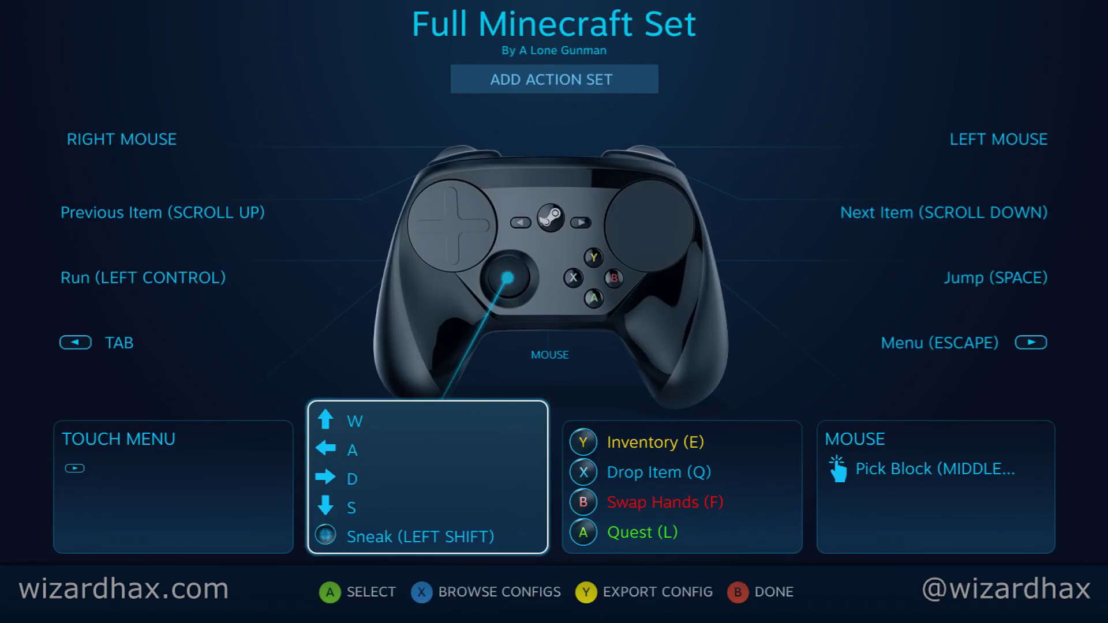
Examine the imported layout's bindings for the face buttons, bumpers and triggers.
{"action": "key", "text": "Left"}
{"action": "key", "text": "Right"}
{"action": "key", "text": "Right"}
{"action": "key", "text": "Right"}
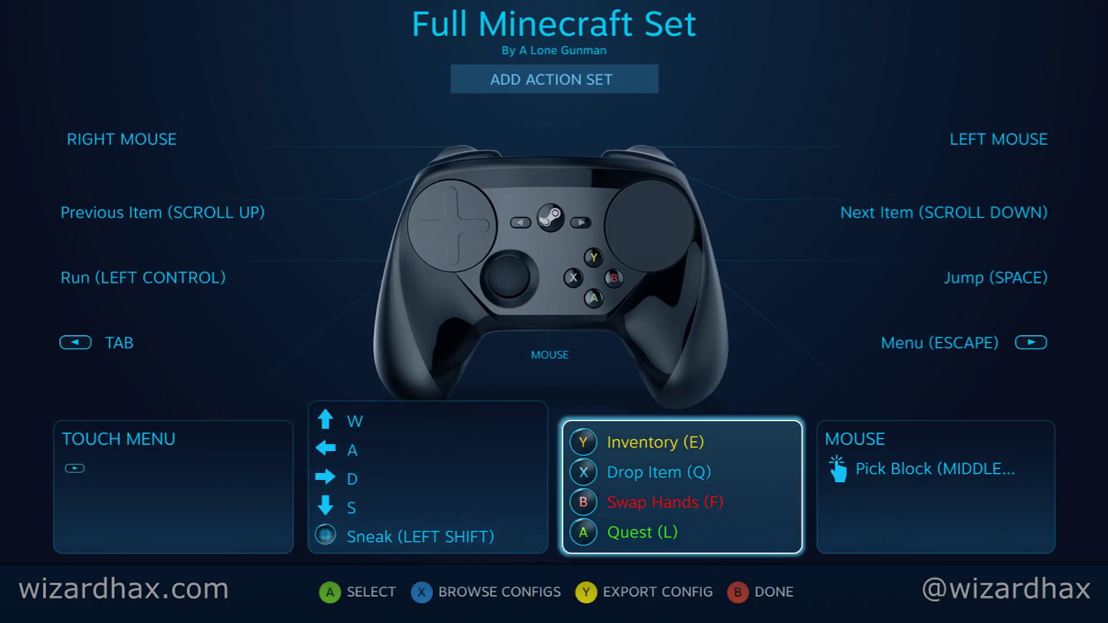
{"action": "key", "text": "Up"}
{"action": "key", "text": "Up"}
{"action": "key", "text": "Up"}
{"action": "key", "text": "Up"}
{"action": "key", "text": "Down"}
{"action": "key", "text": "Down"}
{"action": "key", "text": "Down"}
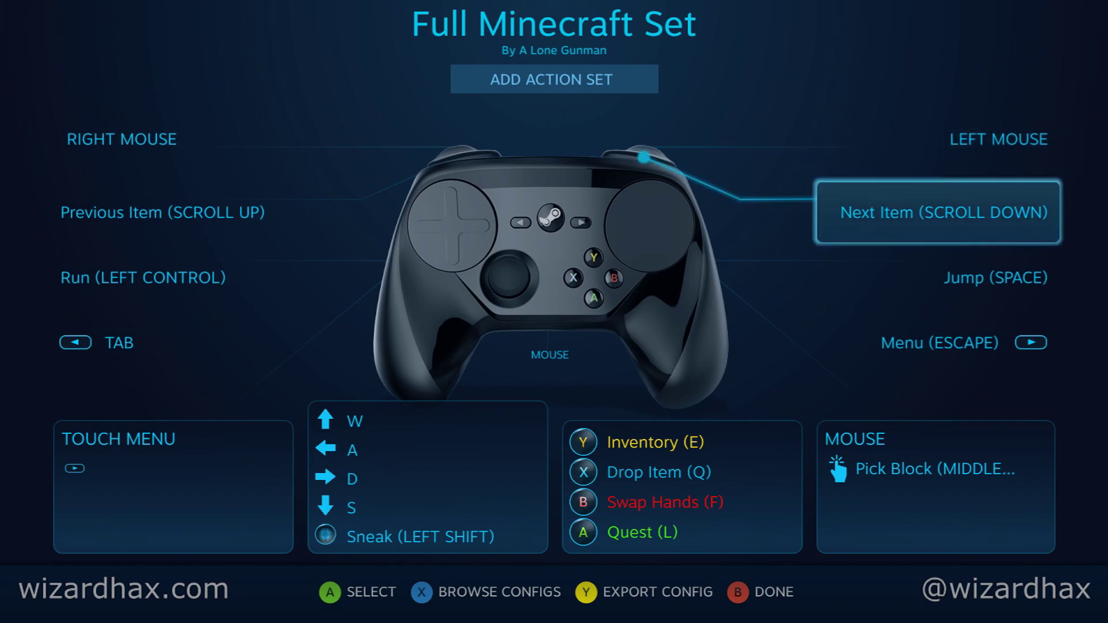
Change the left trackpad's style of input from Touch Menu to Directional Pad.
{"action": "key", "text": "Down"}
{"action": "key", "text": "Left"}
{"action": "key", "text": "Left"}
{"action": "key", "text": "Left"}
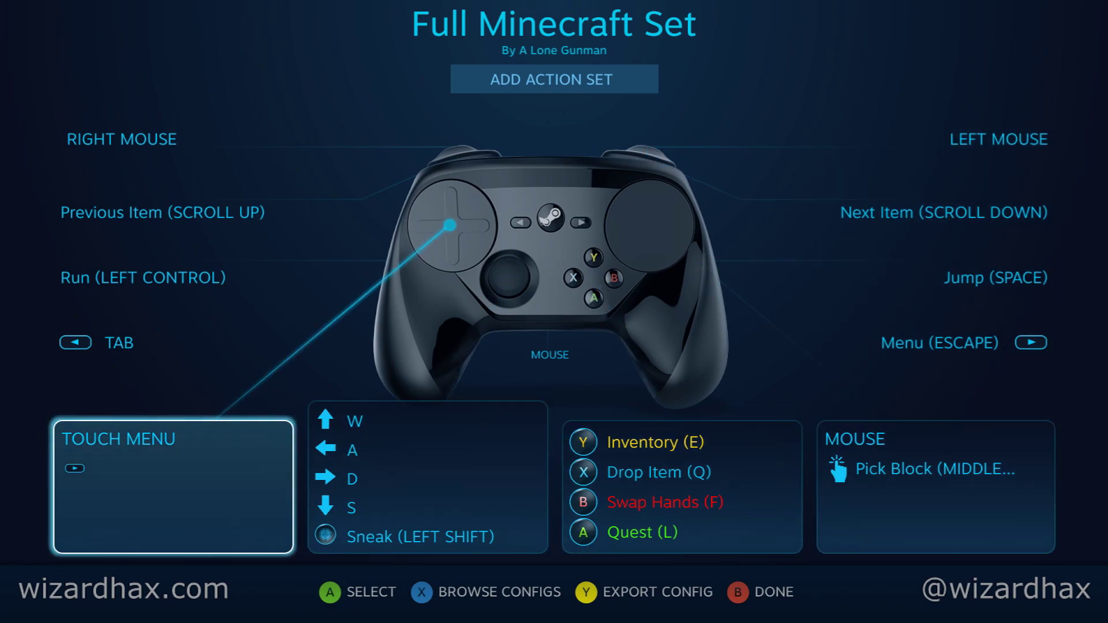
{"action": "key", "text": "Return"}
{"action": "key", "text": "Return"}
{"action": "key", "text": "Up"}
{"action": "key", "text": "Up"}
{"action": "key", "text": "Up"}
{"action": "key", "text": "Up"}
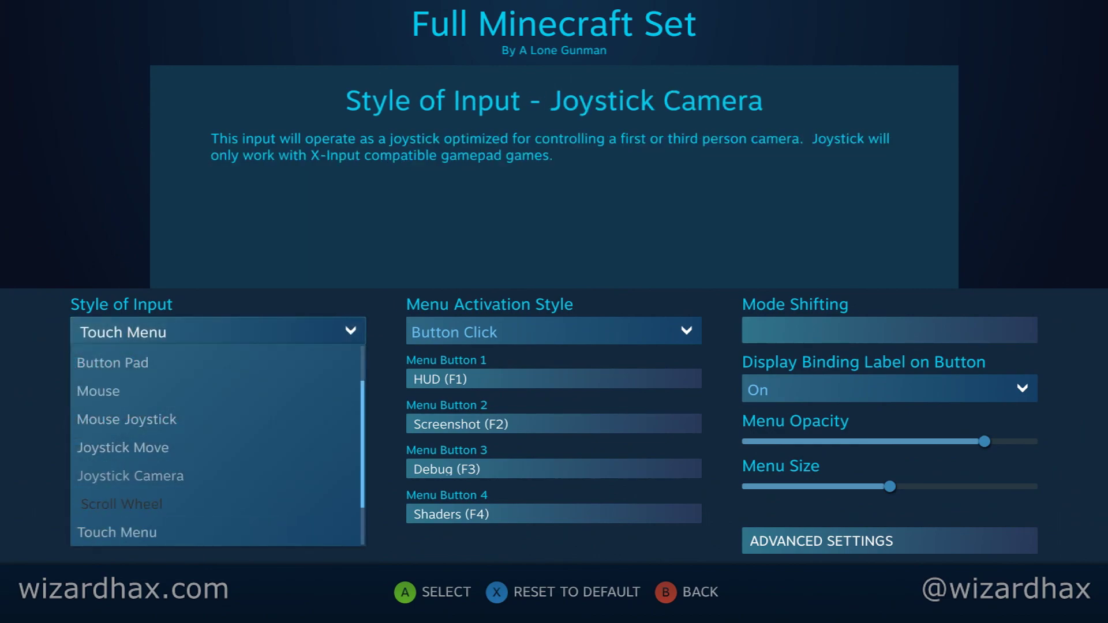
{"action": "key", "text": "Up"}
{"action": "key", "text": "Up"}
{"action": "key", "text": "Up"}
{"action": "key", "text": "Up"}
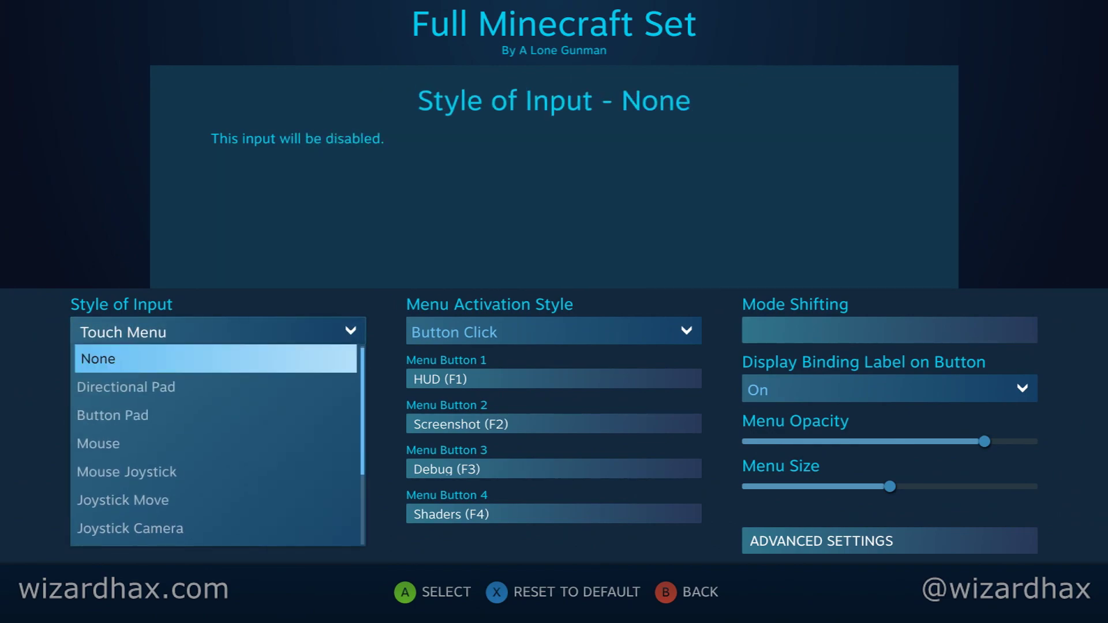
{"action": "key", "text": "Down"}
{"action": "key", "text": "Return"}
Bind the left trackpad's D-pad down direction to the Left Control key and return to the layout overview.
{"action": "key", "text": "Right"}
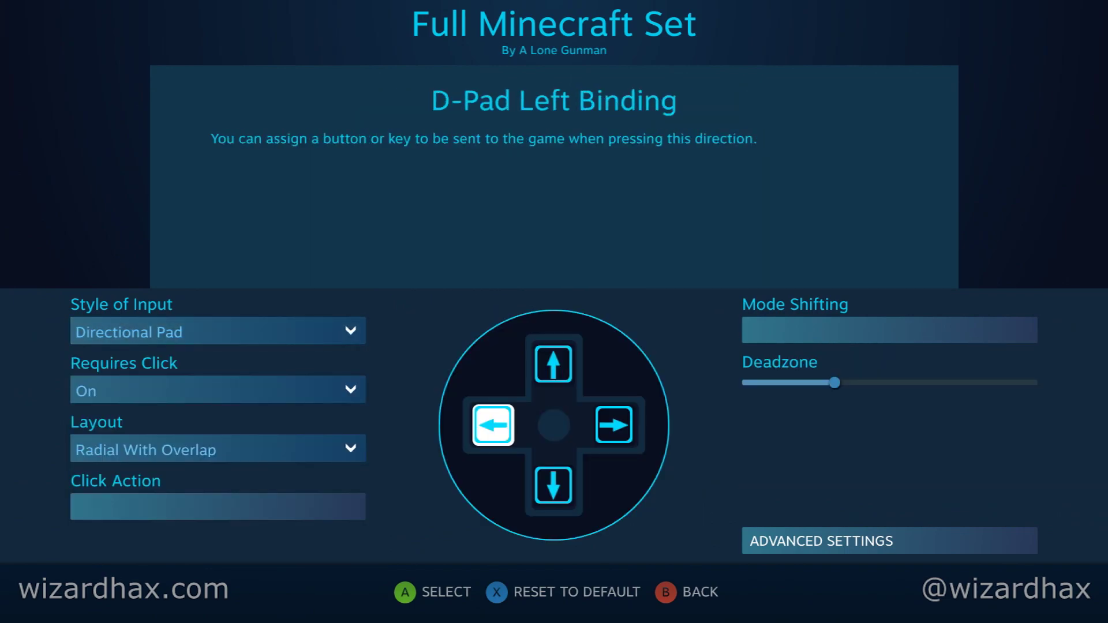
{"action": "key", "text": "Down"}
{"action": "key", "text": "Return"}
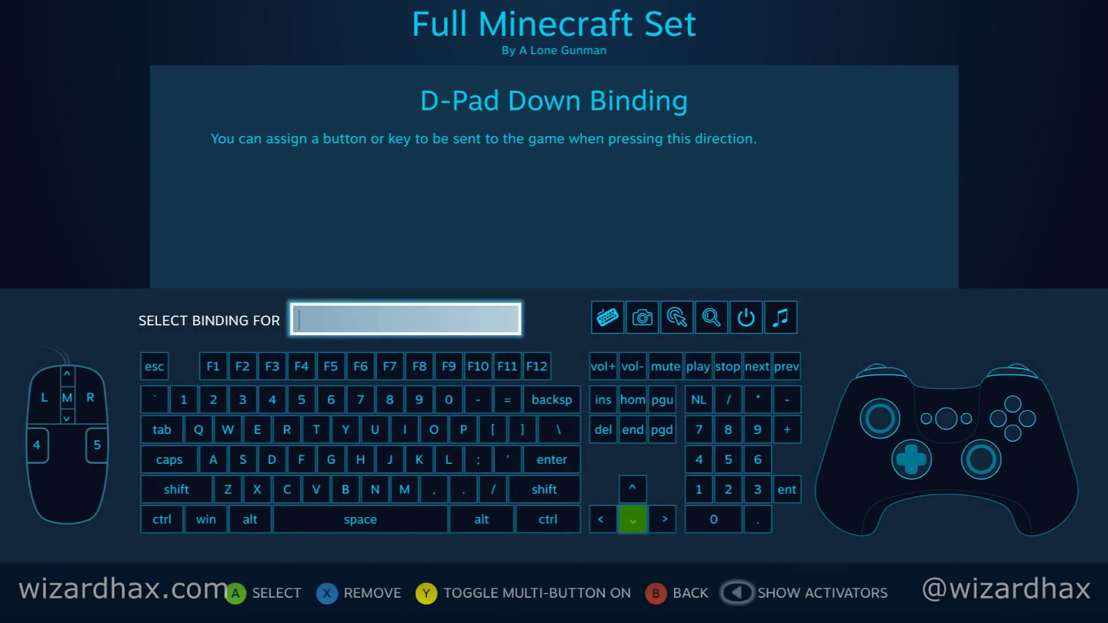
{"action": "key", "text": "Right"}
{"action": "key", "text": "Down"}
{"action": "key", "text": "Down"}
{"action": "key", "text": "Down"}
{"action": "key", "text": "Down"}
{"action": "key", "text": "Down"}
{"action": "key", "text": "Down"}
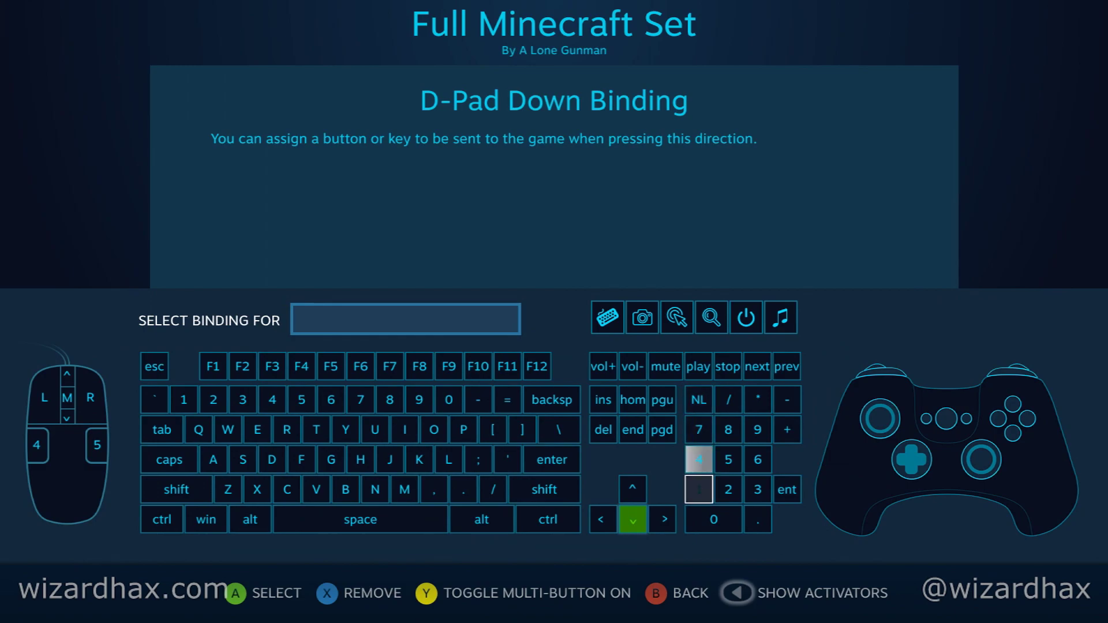
{"action": "key", "text": "Left"}
{"action": "key", "text": "Left"}
{"action": "key", "text": "Left"}
{"action": "key", "text": "Left"}
{"action": "key", "text": "Left"}
{"action": "key", "text": "Left"}
{"action": "key", "text": "Left"}
{"action": "key", "text": "Left"}
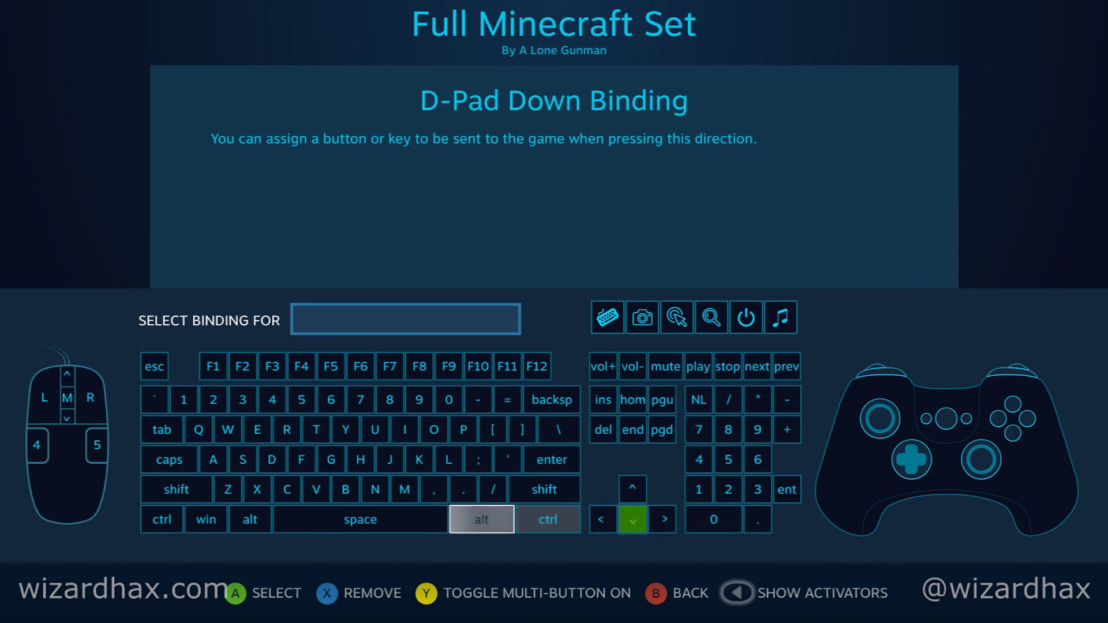
{"action": "key", "text": "Return"}
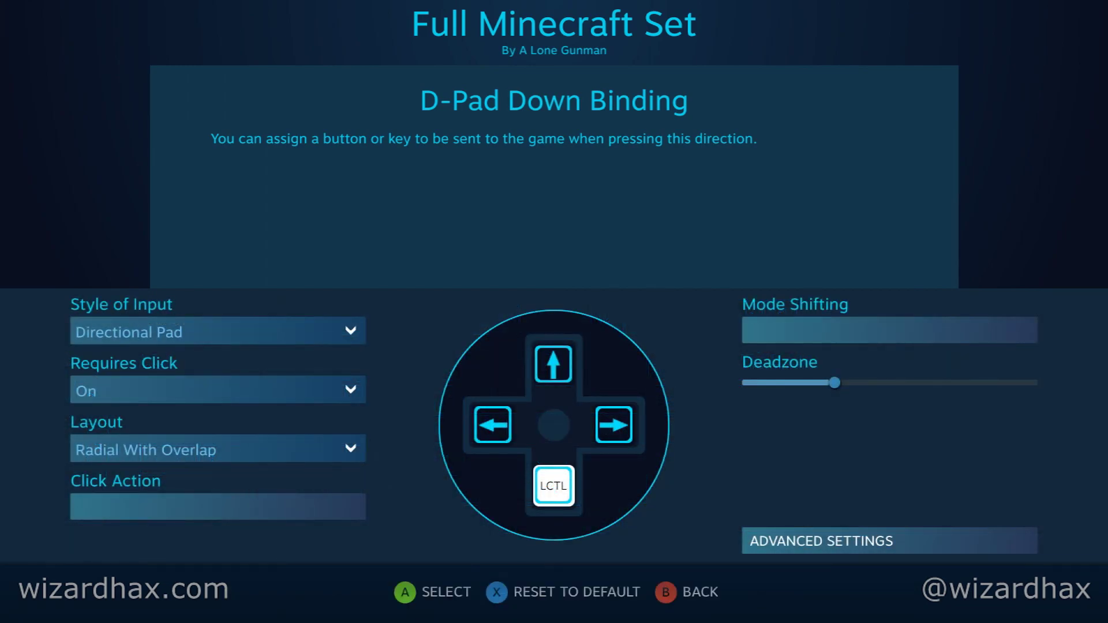
{"action": "key", "text": "Left"}
{"action": "key", "text": "Down"}
{"action": "key", "text": "Right"}
{"action": "key", "text": "Escape"}
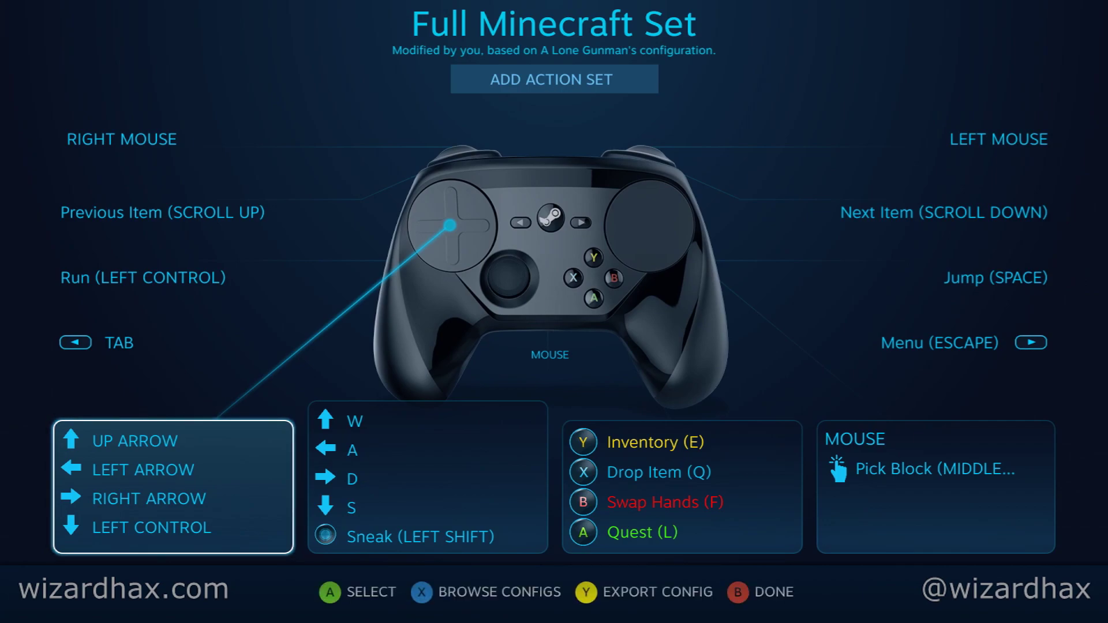
Review the modified layout's bindings for the right trackpad, joystick and face buttons.
{"action": "key", "text": "Right"}
{"action": "key", "text": "Right"}
{"action": "key", "text": "Right"}
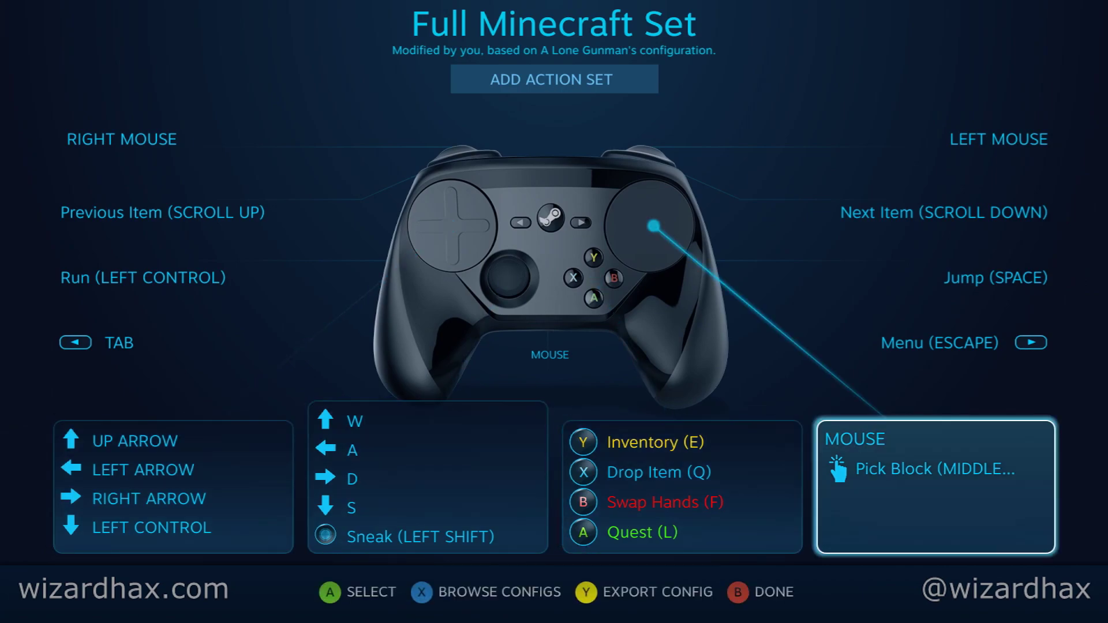
{"action": "key", "text": "Left"}
{"action": "key", "text": "Left"}
{"action": "key", "text": "Left"}
{"action": "key", "text": "Right"}
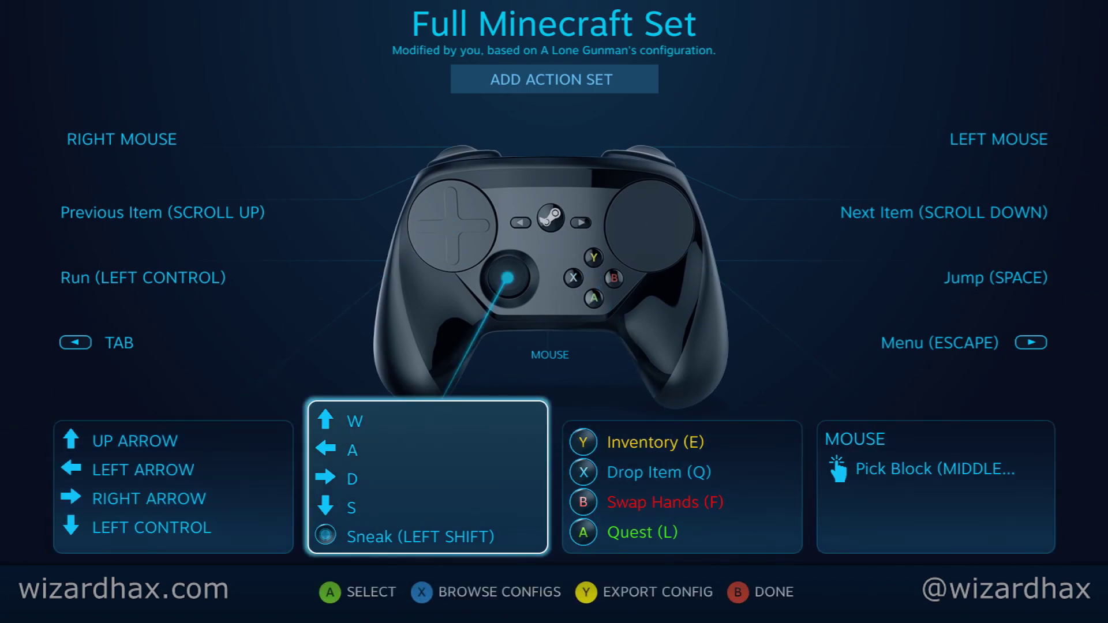
{"action": "key", "text": "Right"}
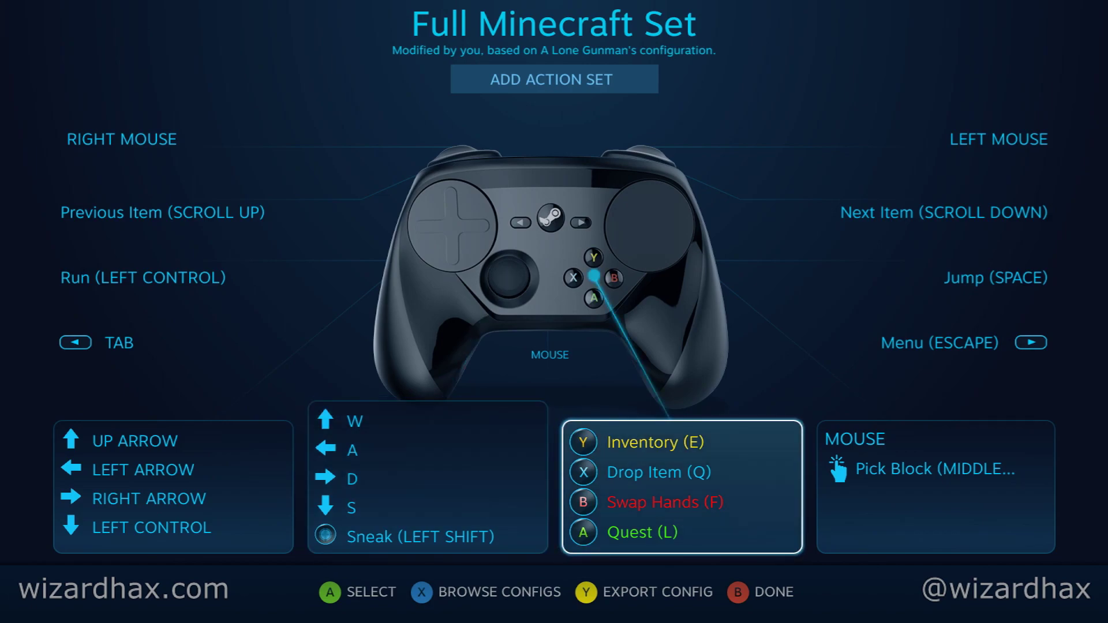
Leave the controller configuration, launch the Minecraft shortcut and start the game from the Minecraft Launcher.
{"action": "key", "text": "Escape"}
{"action": "key", "text": "Left"}
{"action": "key", "text": "Up"}
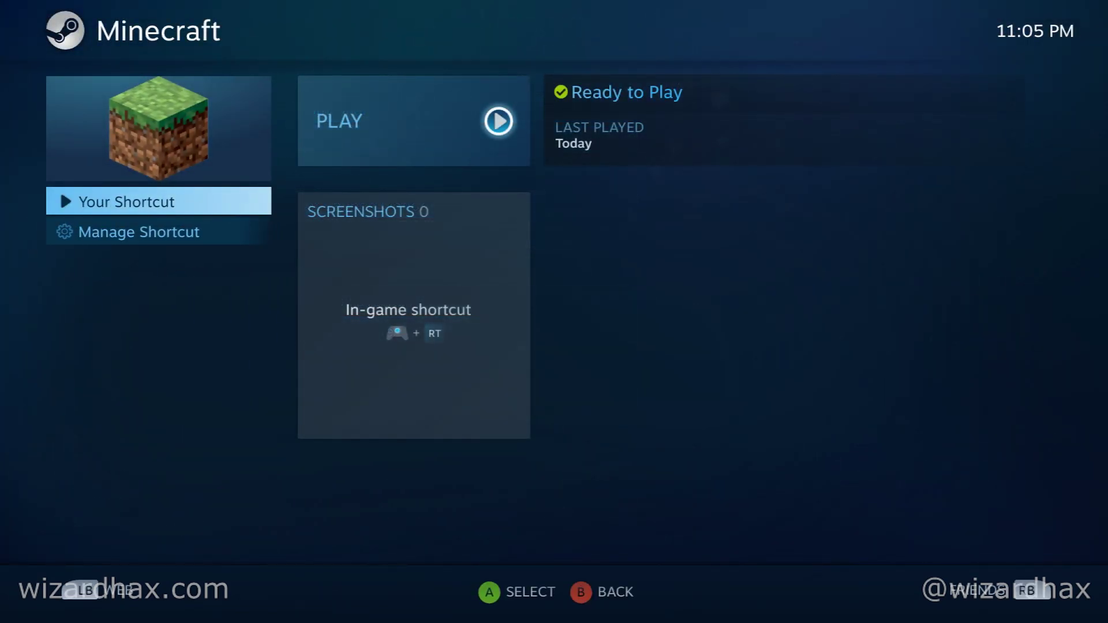
{"action": "key", "text": "Right"}
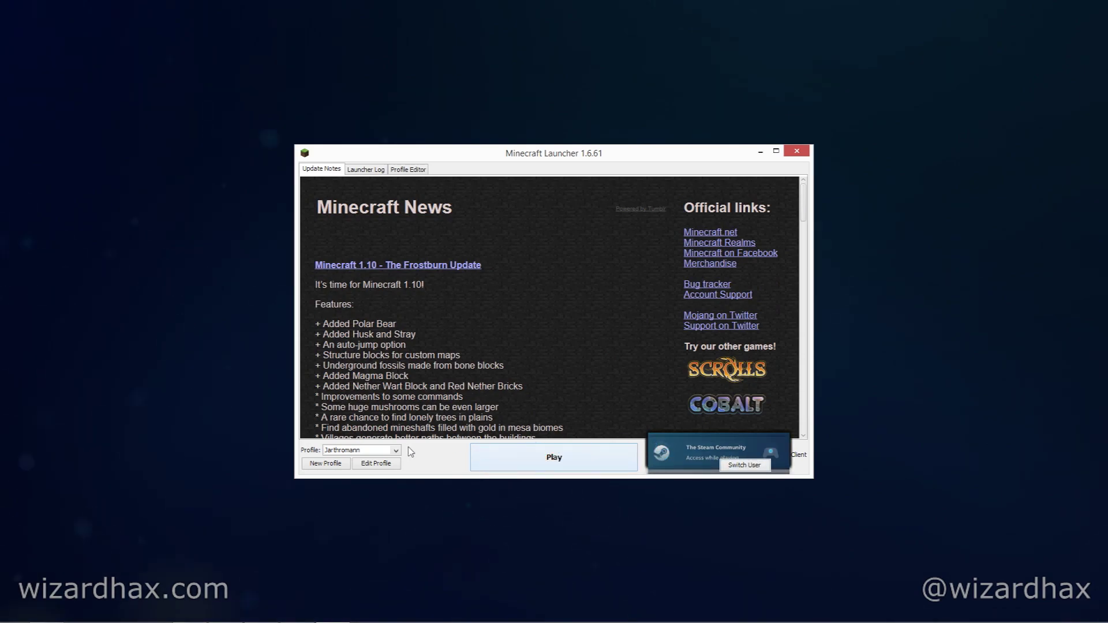
{"action": "left_click", "coordinate": [532, 454]}
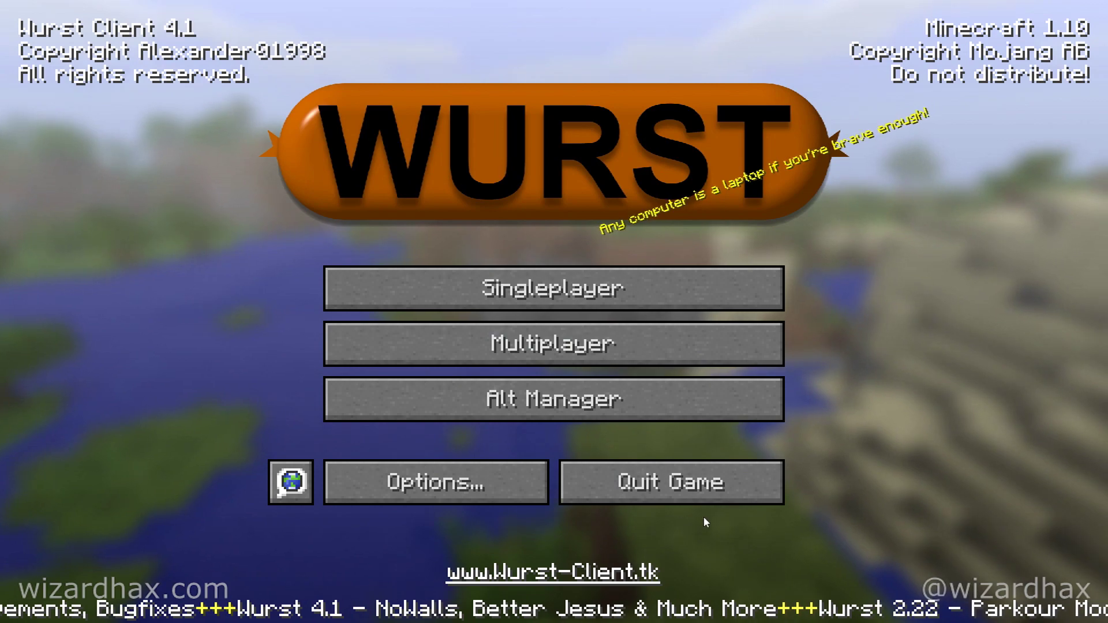
Create a new singleplayer world named "New World" with the game mode set to Creative.
{"action": "left_click", "coordinate": [677, 306]}
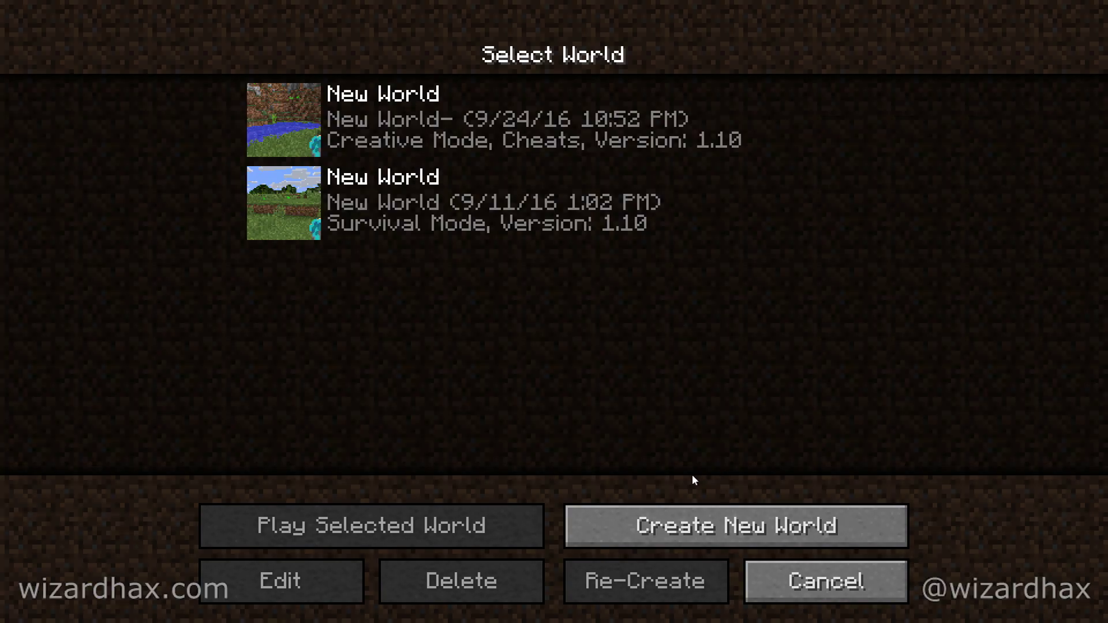
{"action": "left_click", "coordinate": [691, 523]}
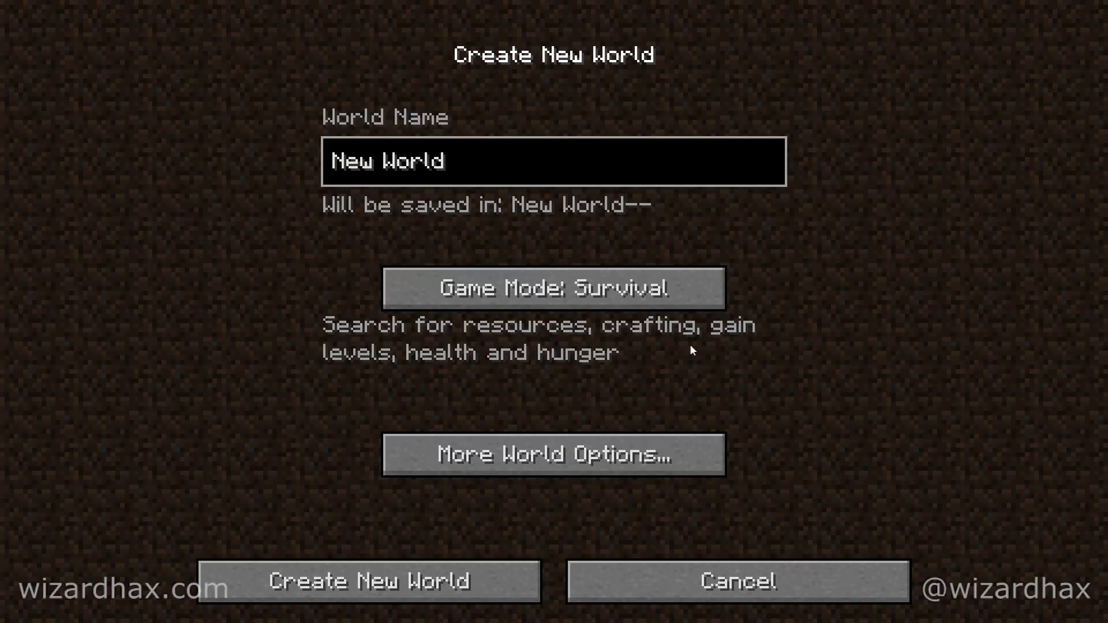
{"action": "left_click", "coordinate": [646, 297]}
{"action": "left_click", "coordinate": [646, 297]}
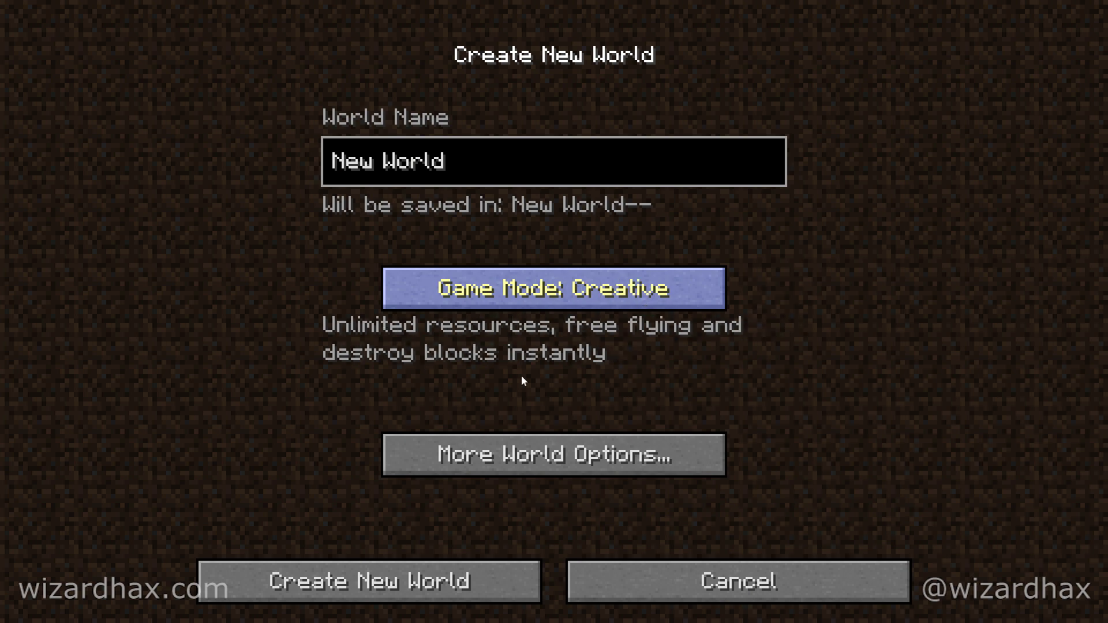
{"action": "left_click", "coordinate": [341, 565]}
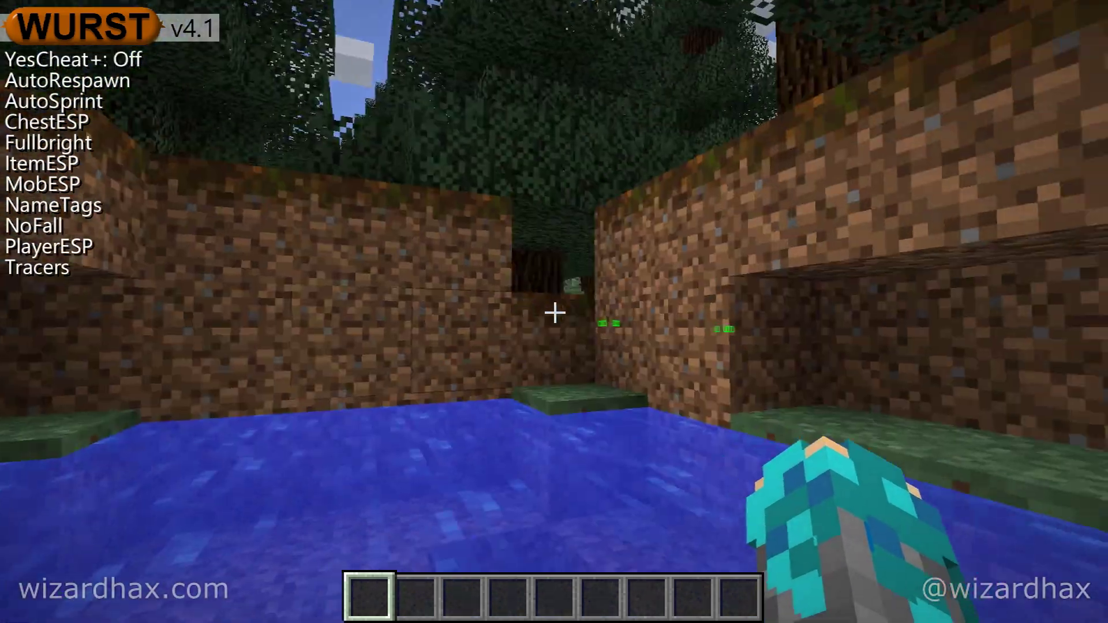
Move the character out of the water-filled pit and walk through the forest past the mossy cobblestone boulders.
{"action": "key", "text": "w"}
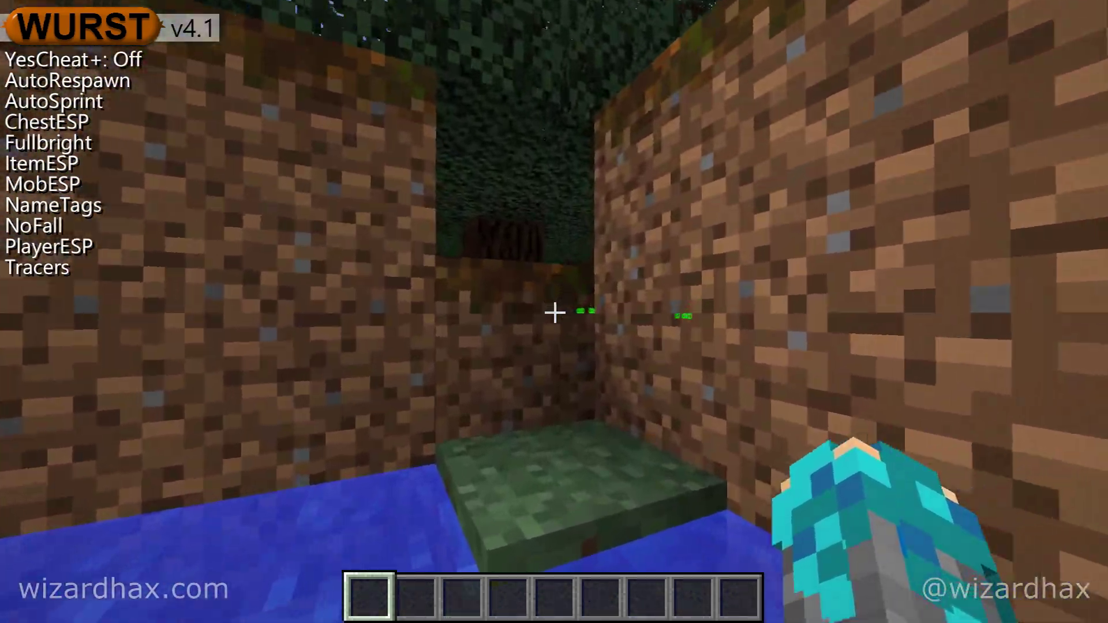
{"action": "key", "text": "w"}
{"action": "key", "text": "space"}
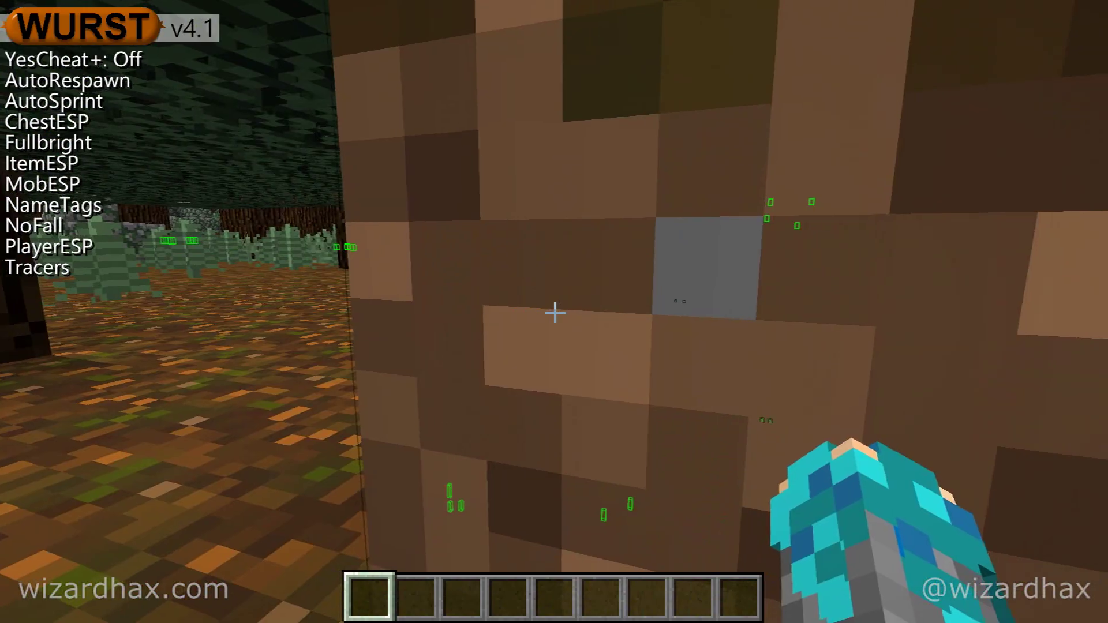
{"action": "key", "text": "w"}
{"action": "key", "text": "space"}
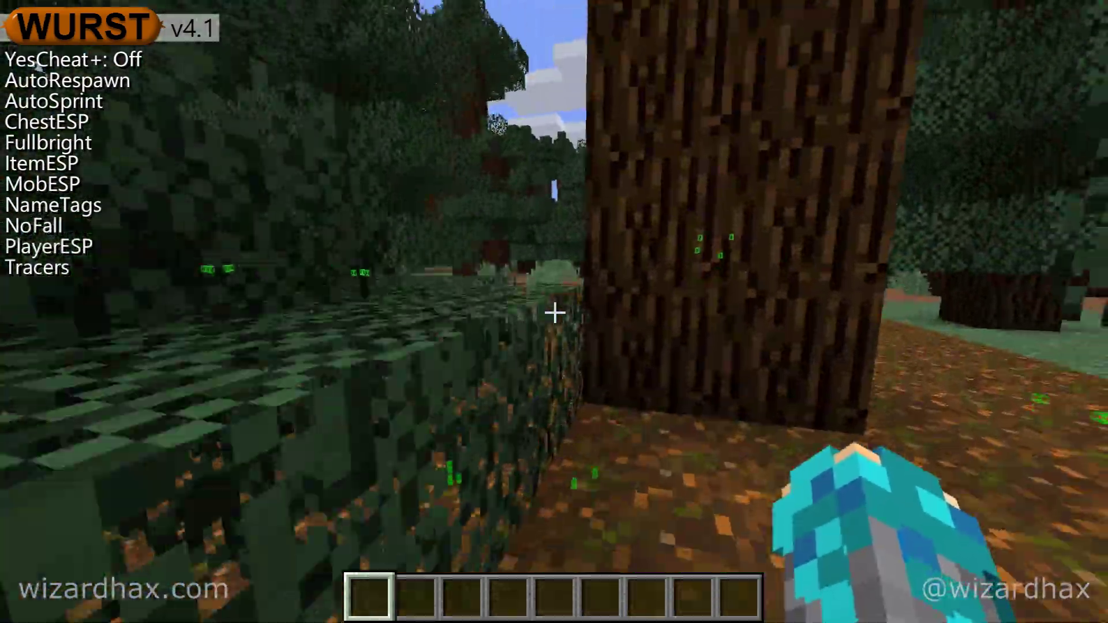
{"action": "key", "text": "w"}
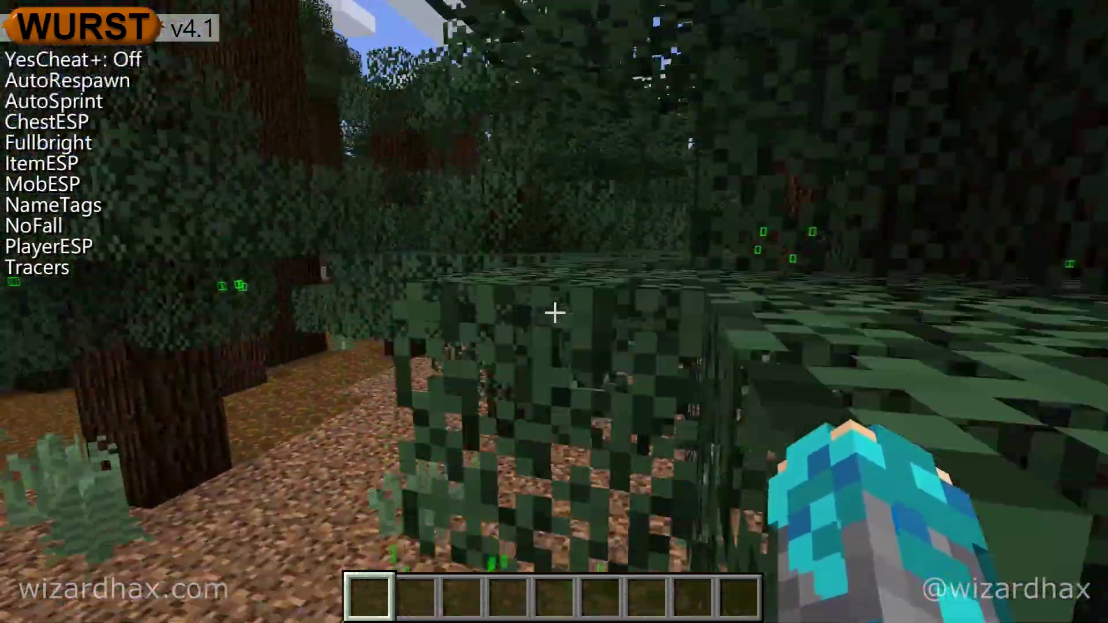
{"action": "key", "text": "w"}
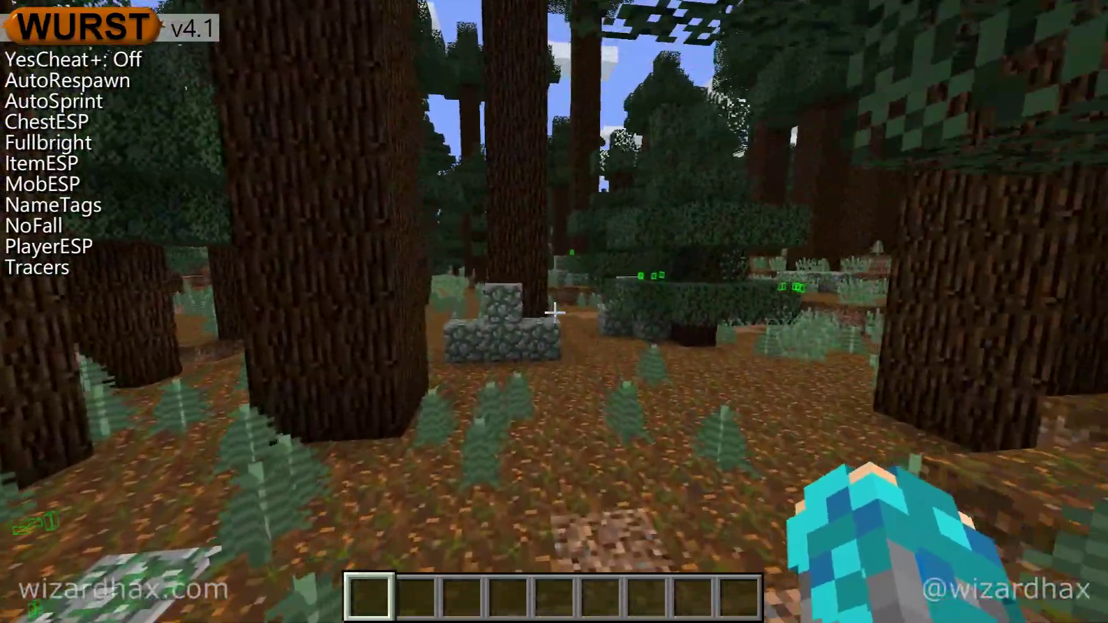
{"action": "key", "text": "w"}
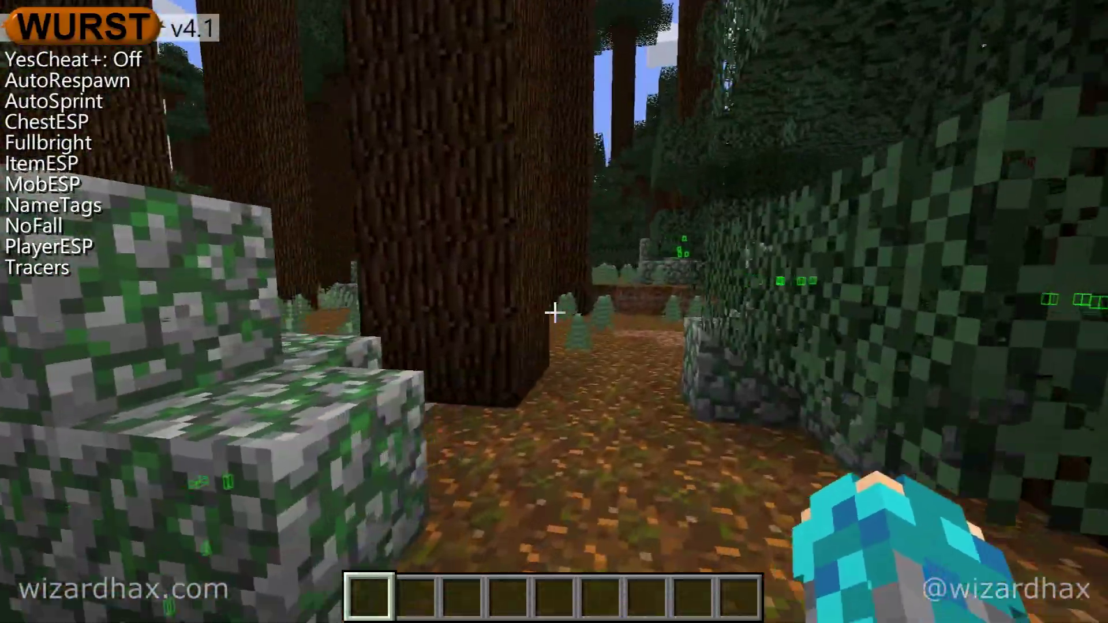
{"action": "key", "text": "w"}
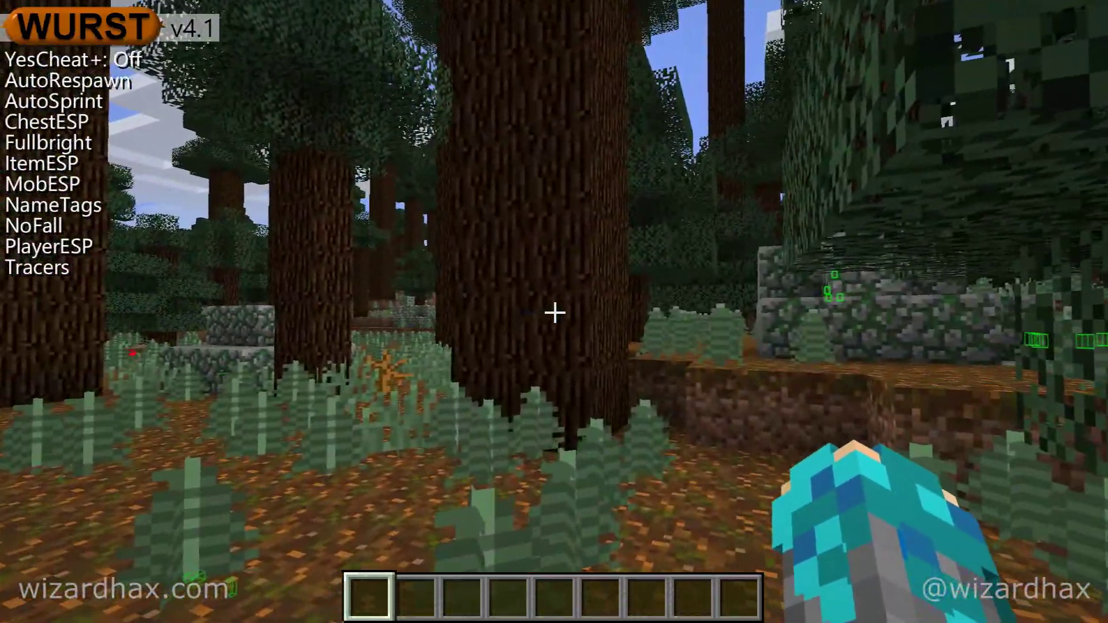
Open the WURST hack navigator, browse its list of features, search for "f" and return to the game.
{"action": "key", "text": "Shift_R"}
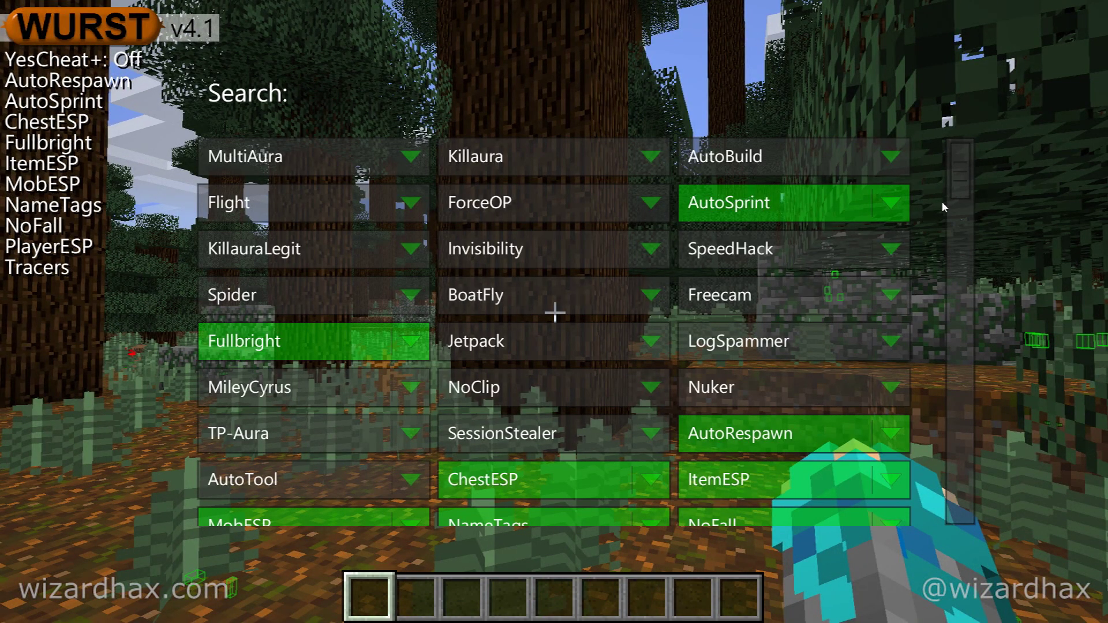
{"action": "left_click_drag", "start_coordinate": [952, 184], "coordinate": [896, 312]}
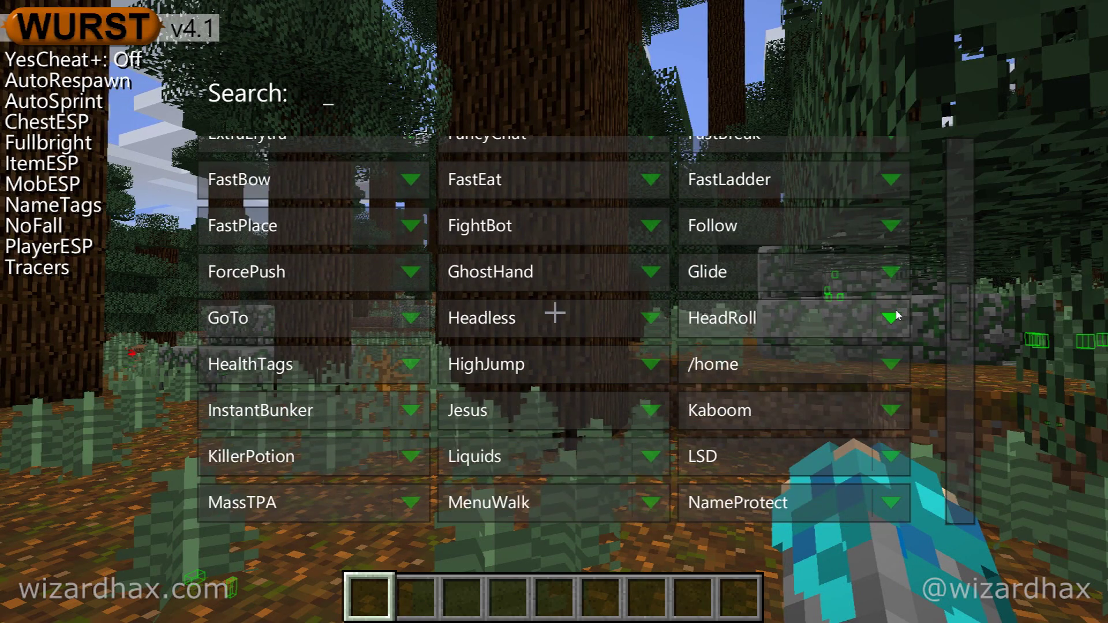
{"action": "type", "text": "f"}
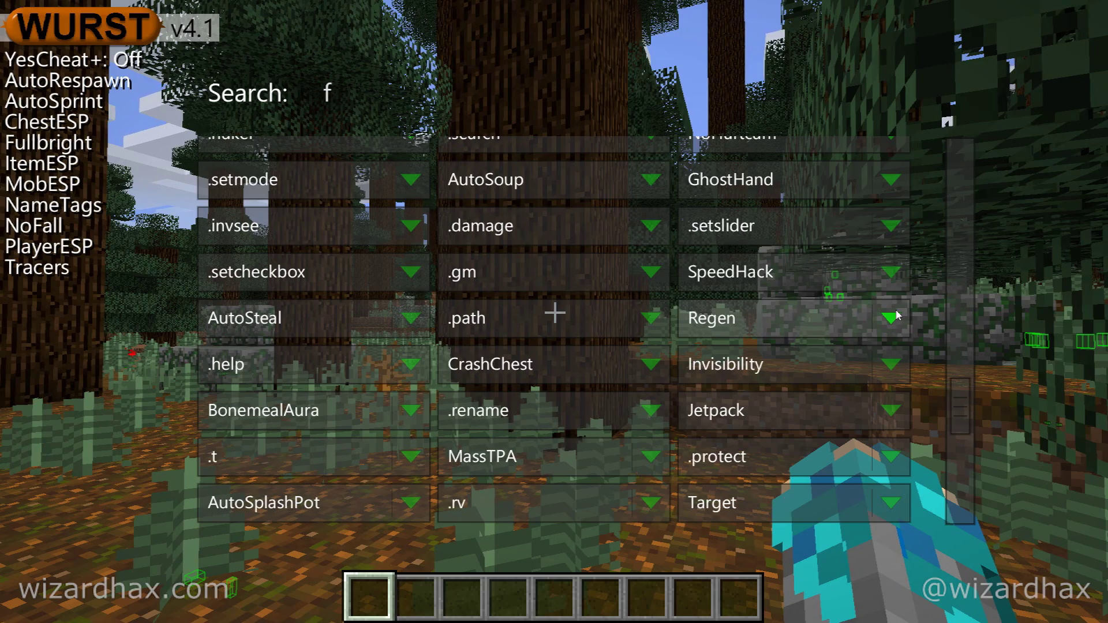
{"action": "type", "text": "f"}
{"action": "key", "text": "Escape"}
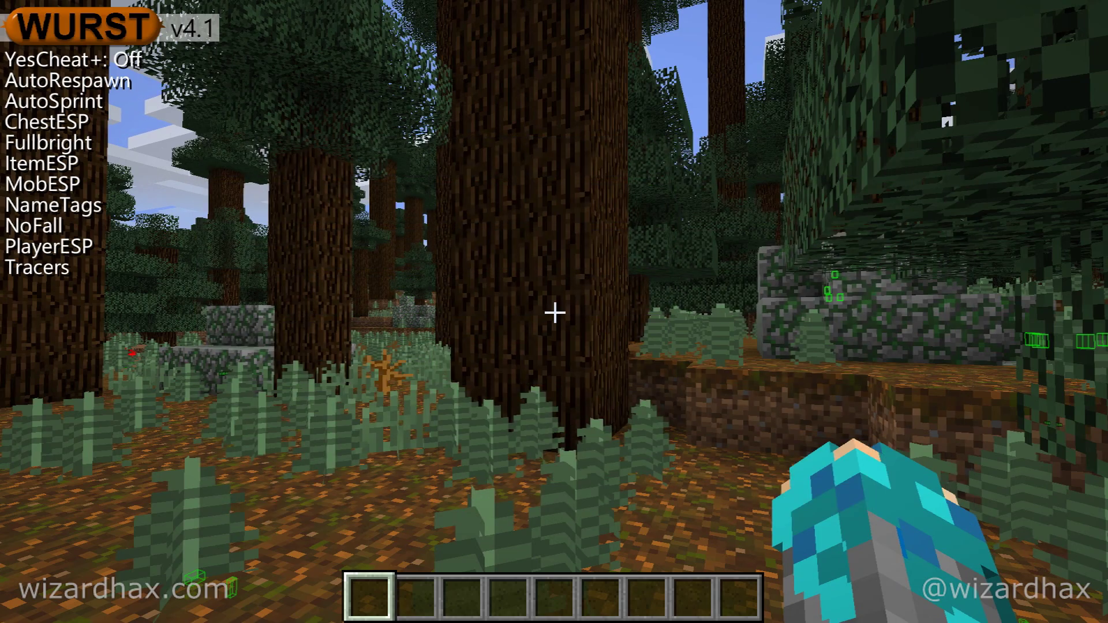
Fly up among the trees, enable the Nuker hack and move over the forest floor to break blocks with it.
{"action": "key", "text": "w"}
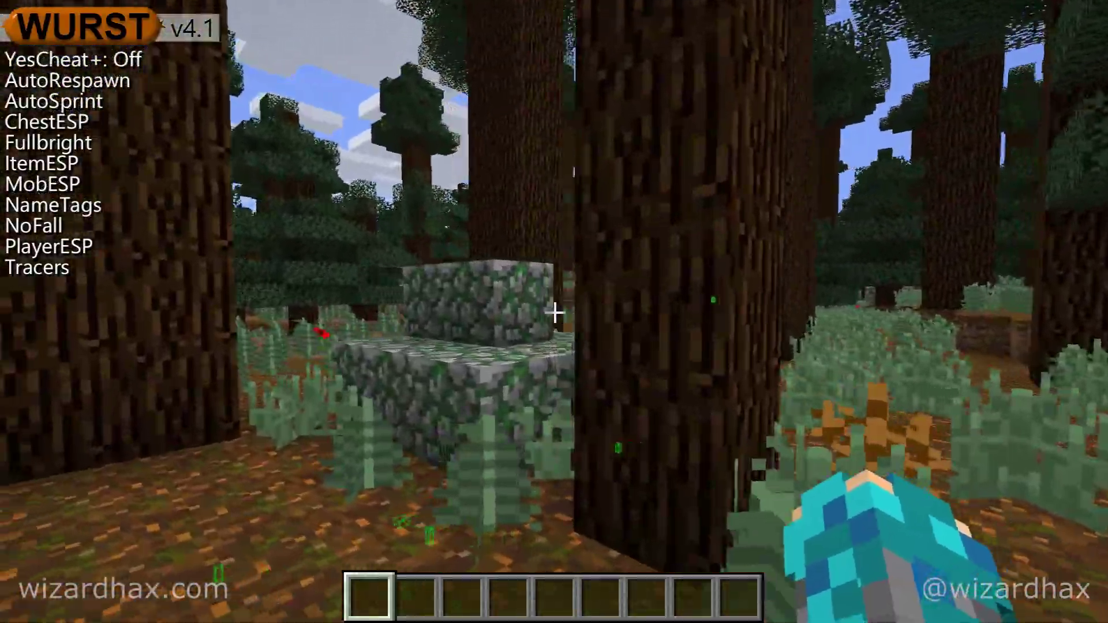
{"action": "key", "text": "space"}
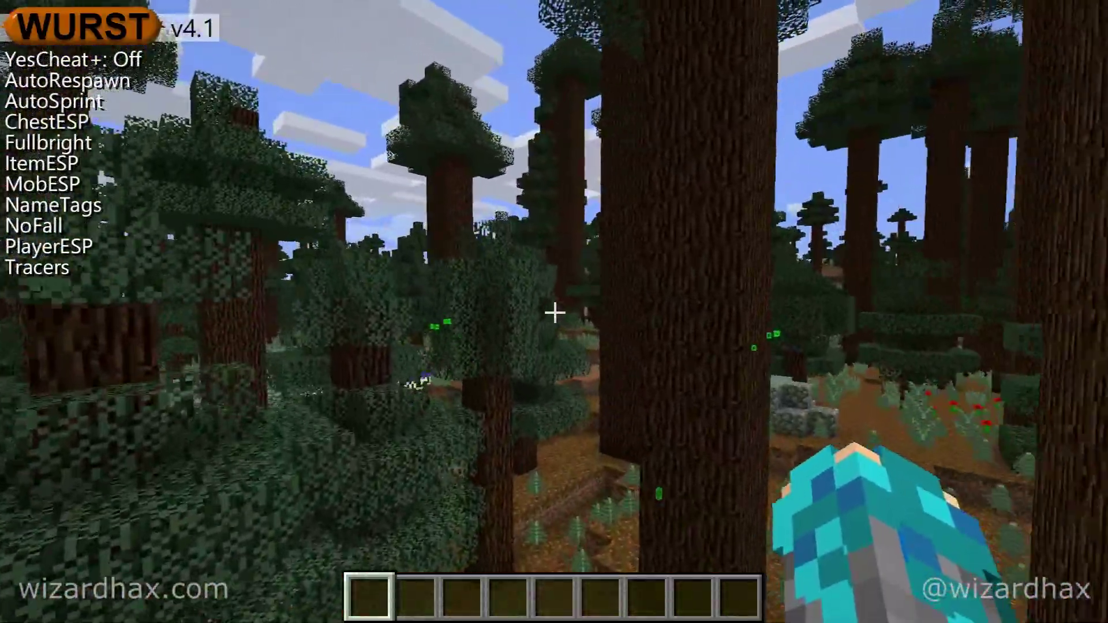
{"action": "key", "text": "l"}
{"action": "key", "text": "w"}
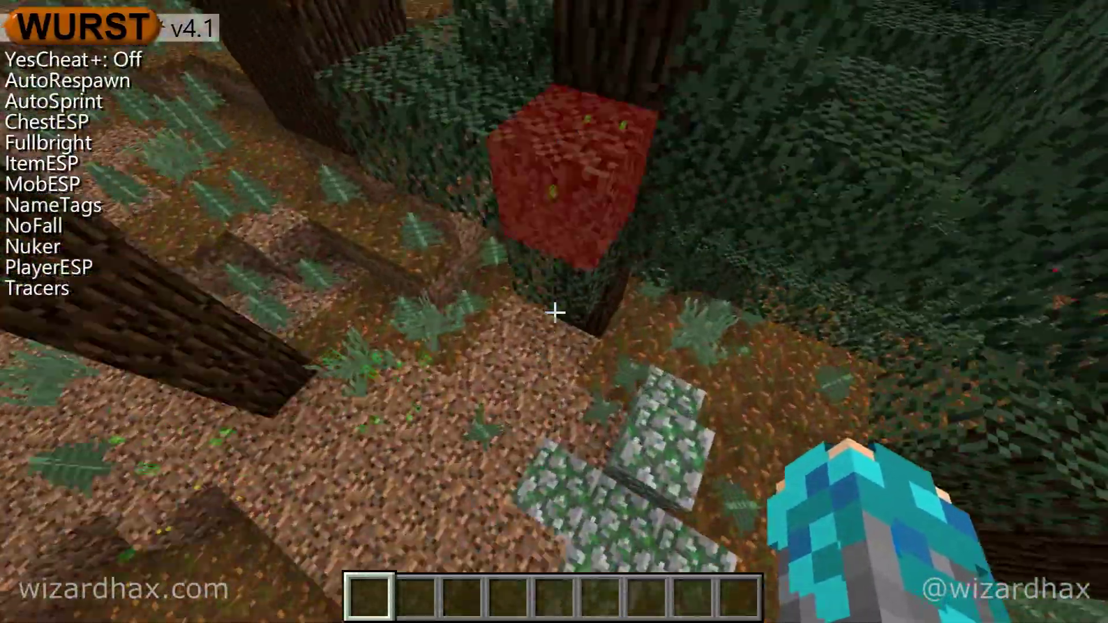
{"action": "key", "text": "w"}
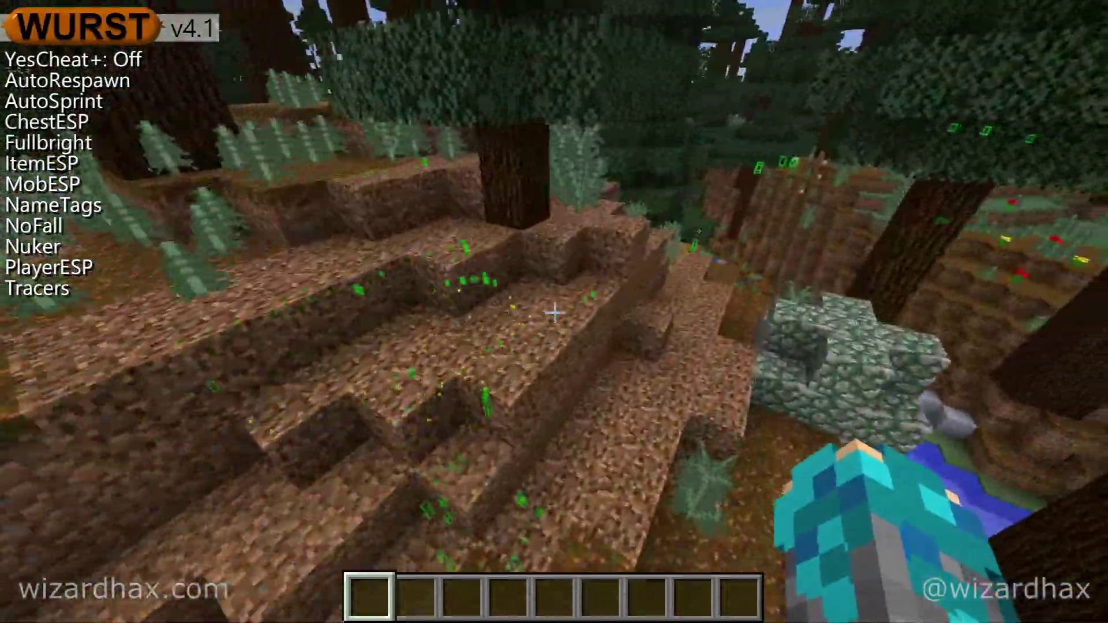
Disable the Nuker hack, fly on through the forest and come down to the ground near the yellow flowers.
{"action": "key", "text": "l"}
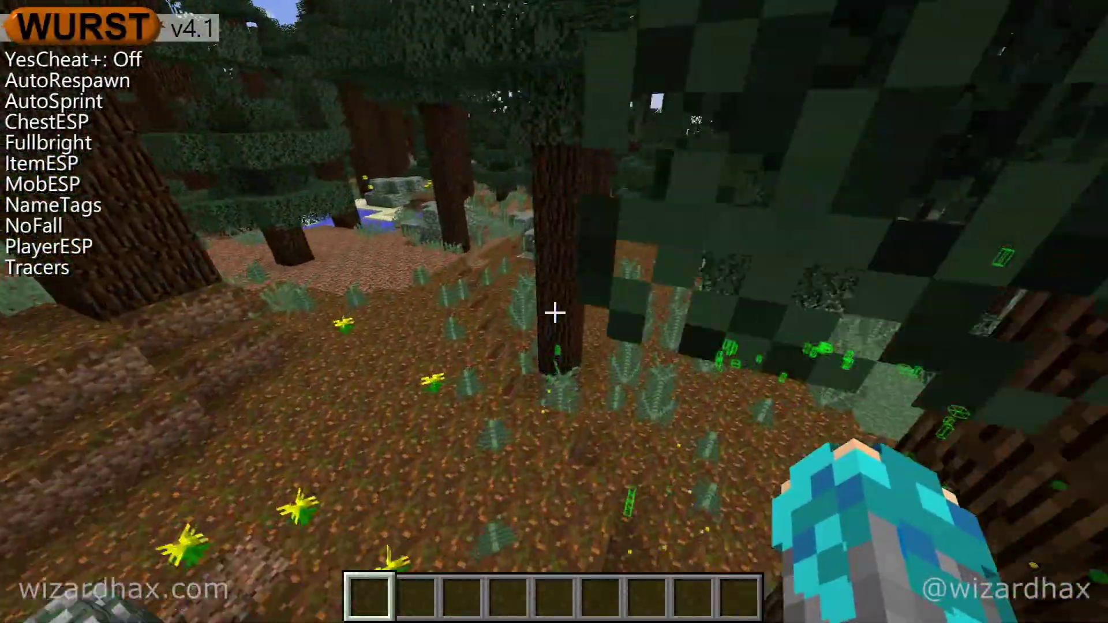
{"action": "key", "text": "w"}
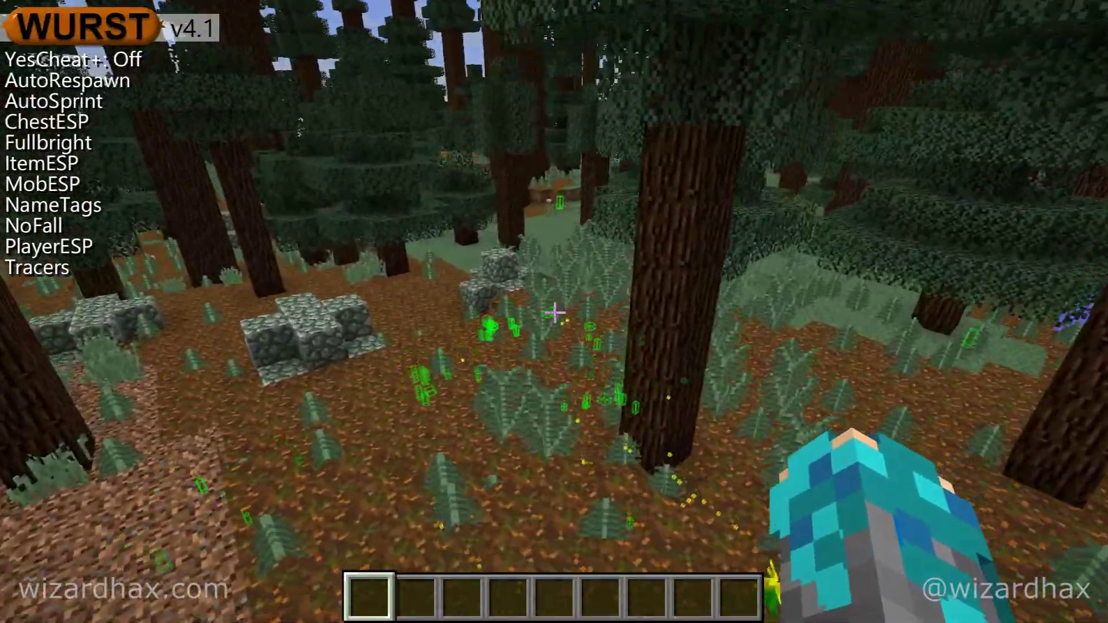
{"action": "key", "text": "s"}
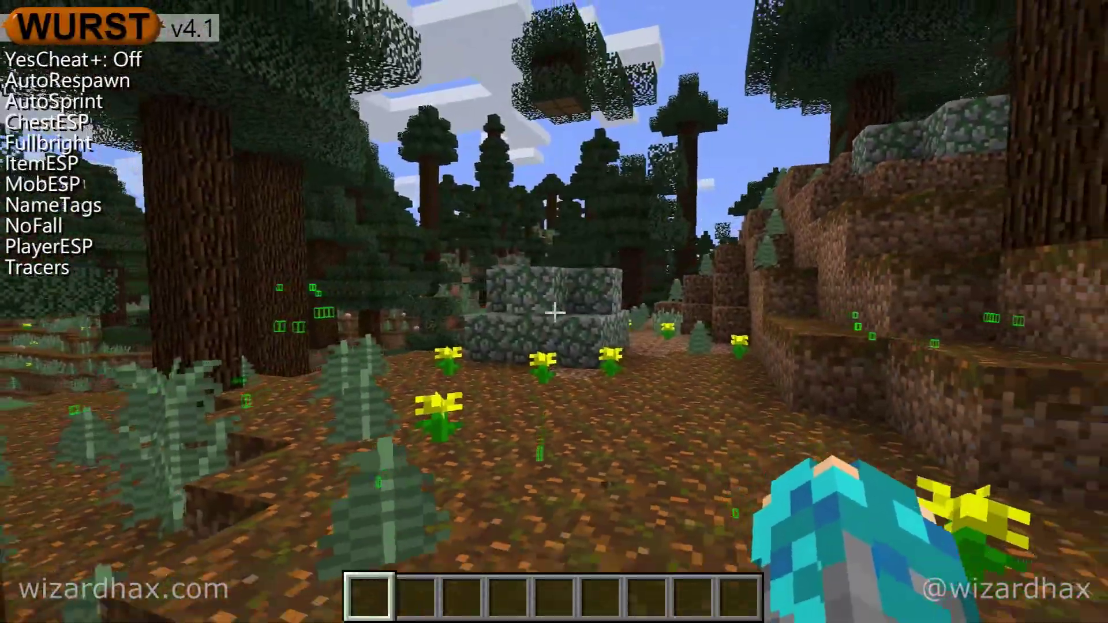